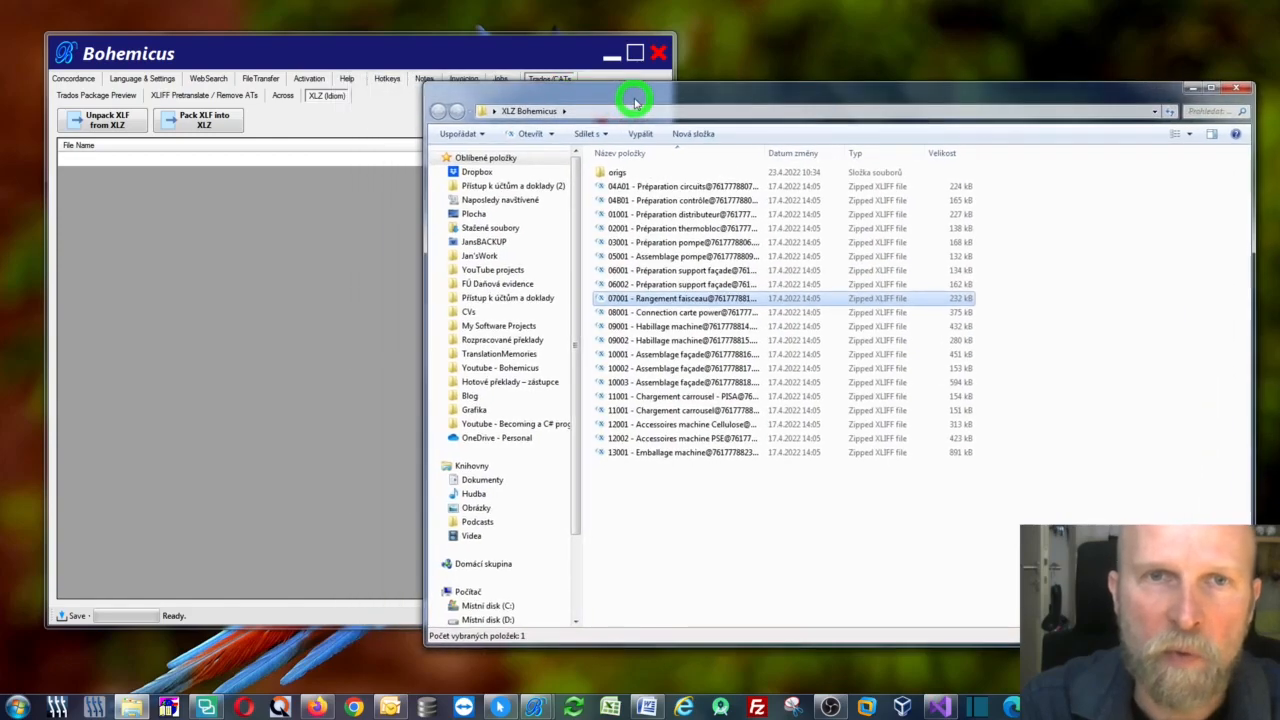
Load all the XLZ files from the XLZ Bohemicus folder into the XLZ (Idiom) file list in Bohemicus, excluding the origs subfolder
left_click(646, 187)
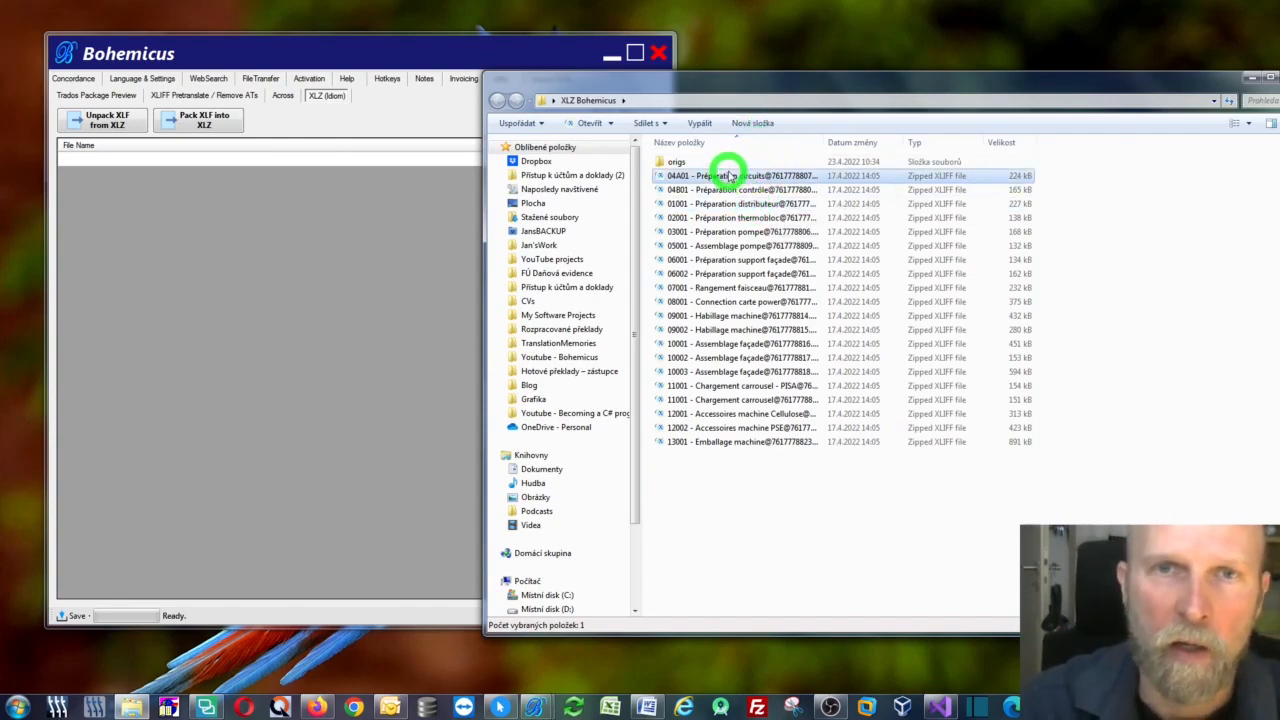
key("shift+End")
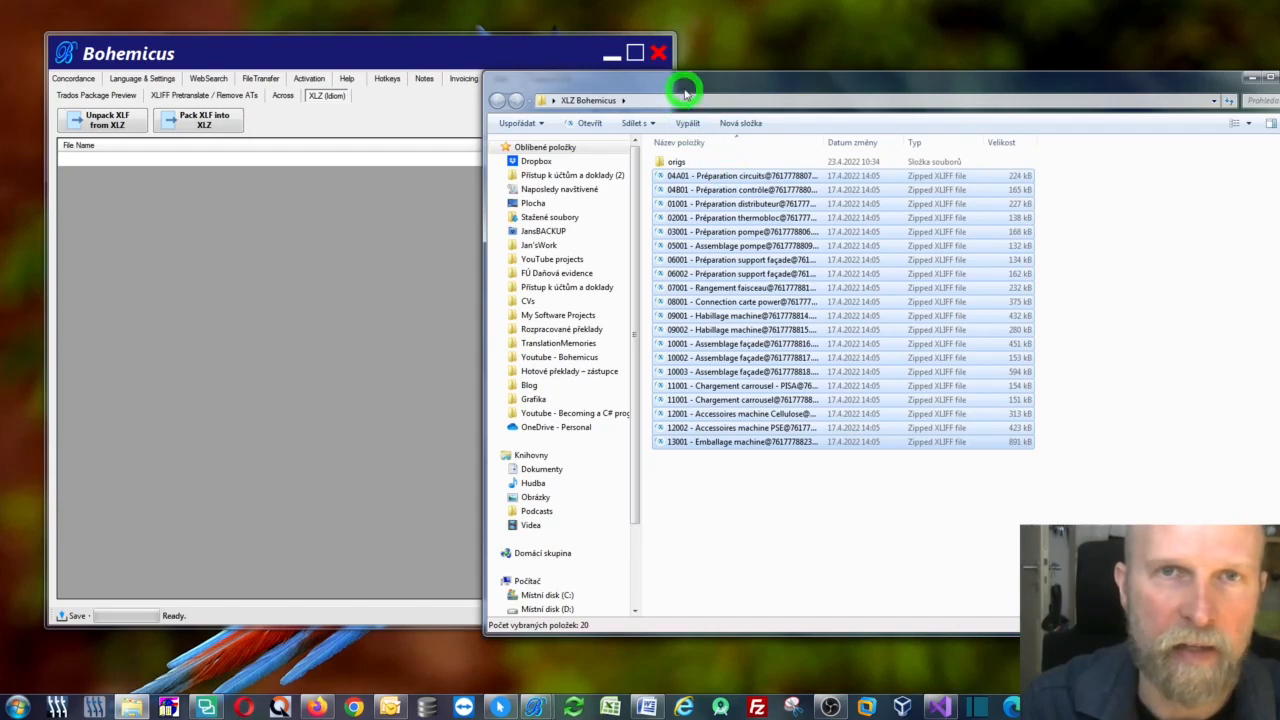
left_click_drag(686, 86, 786, 94)
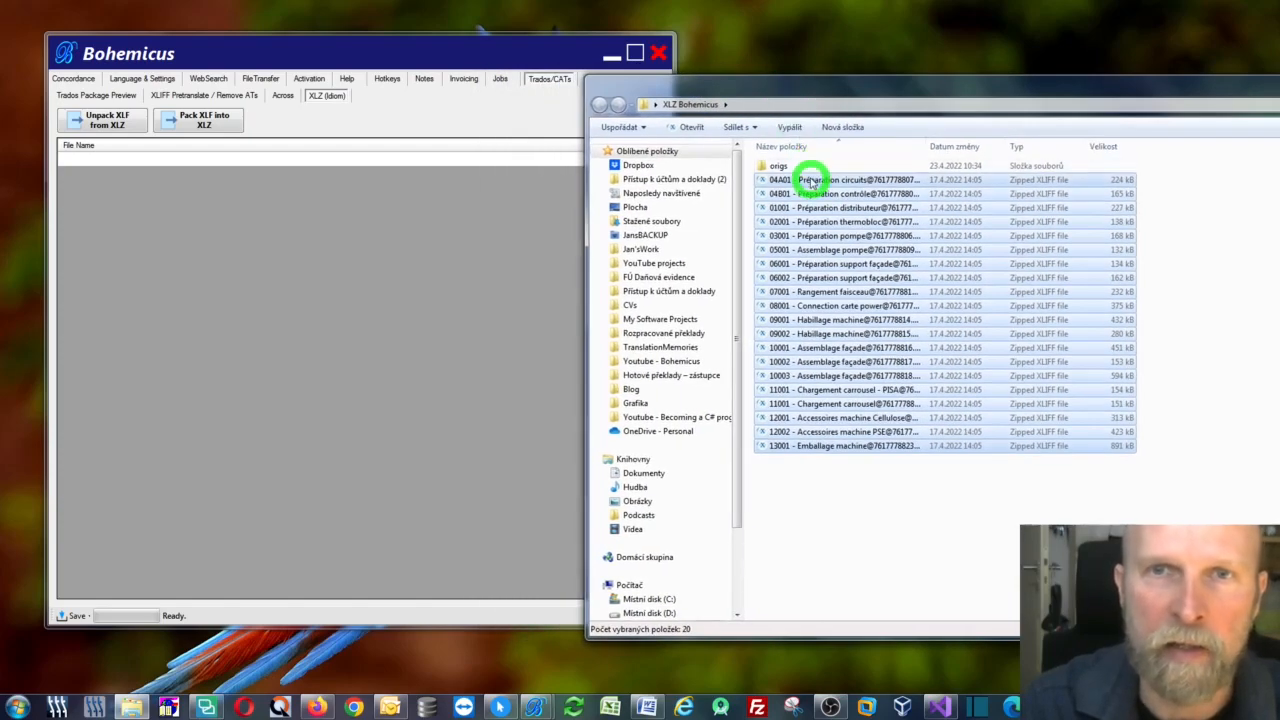
left_click_drag(812, 180, 228, 214)
left_click(397, 128)
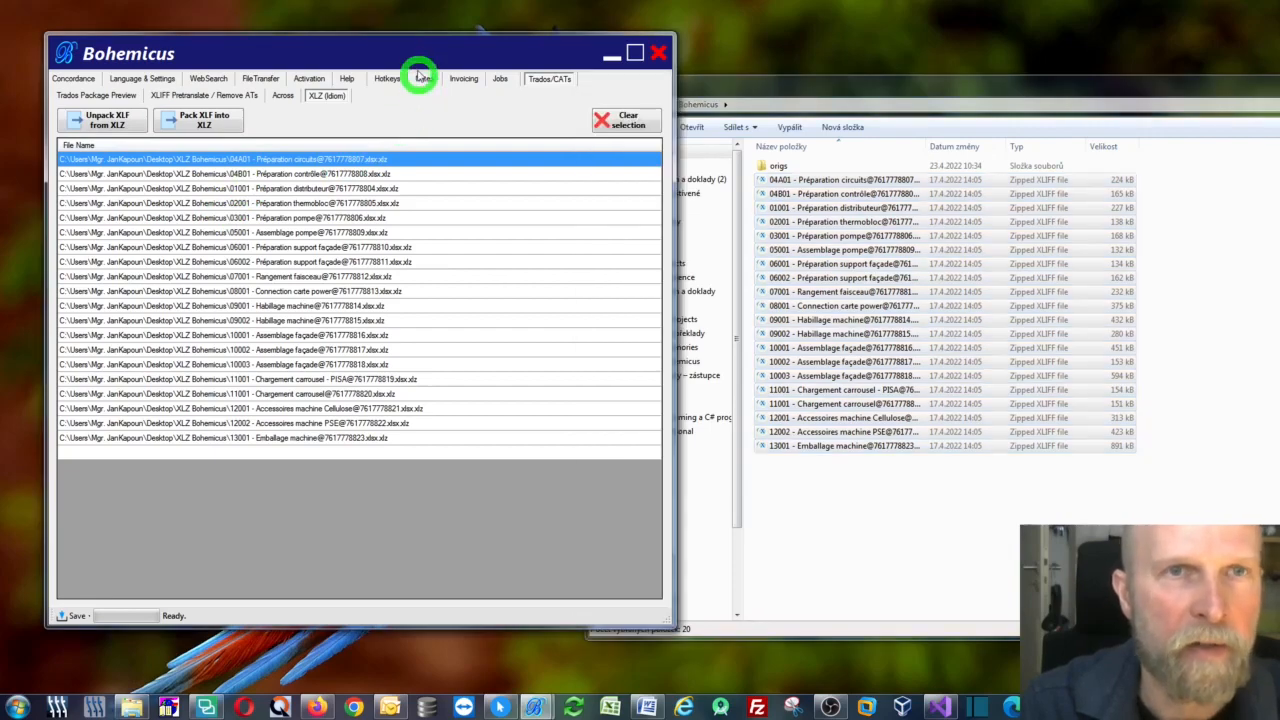
Unpack the XLF files from all the listed XLZ packages
left_click_drag(418, 55, 591, 52)
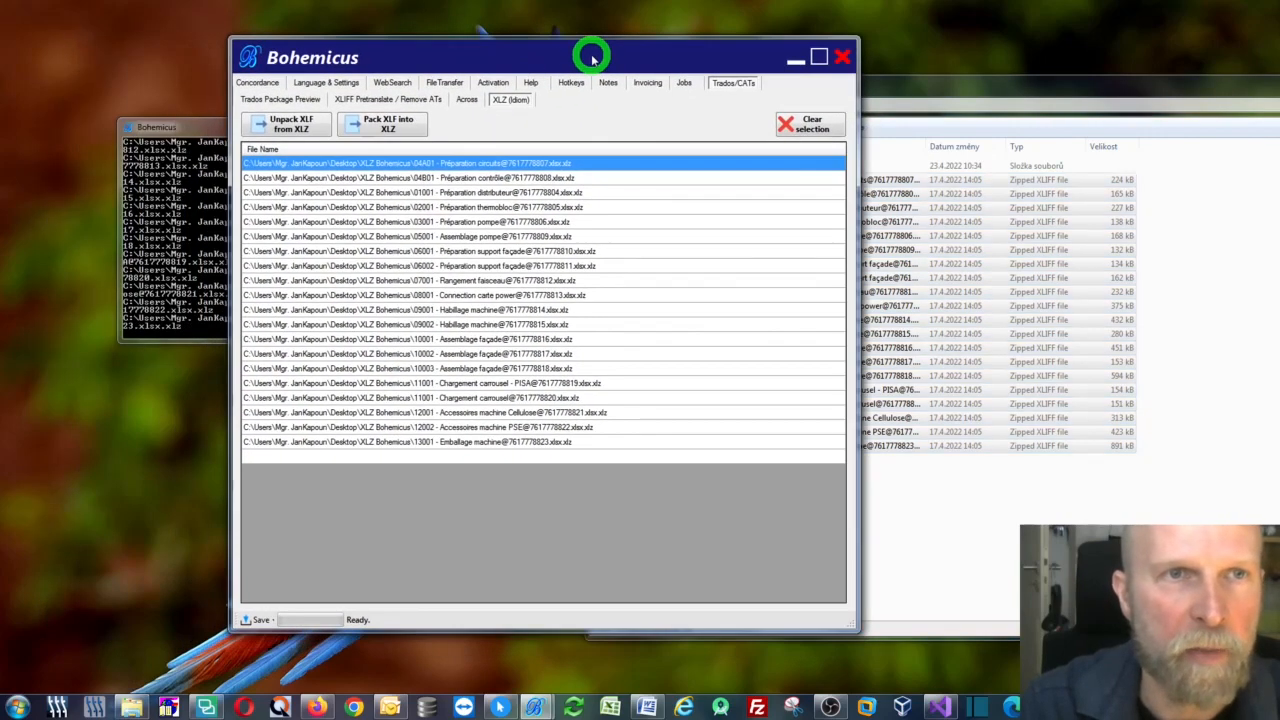
left_click(285, 128)
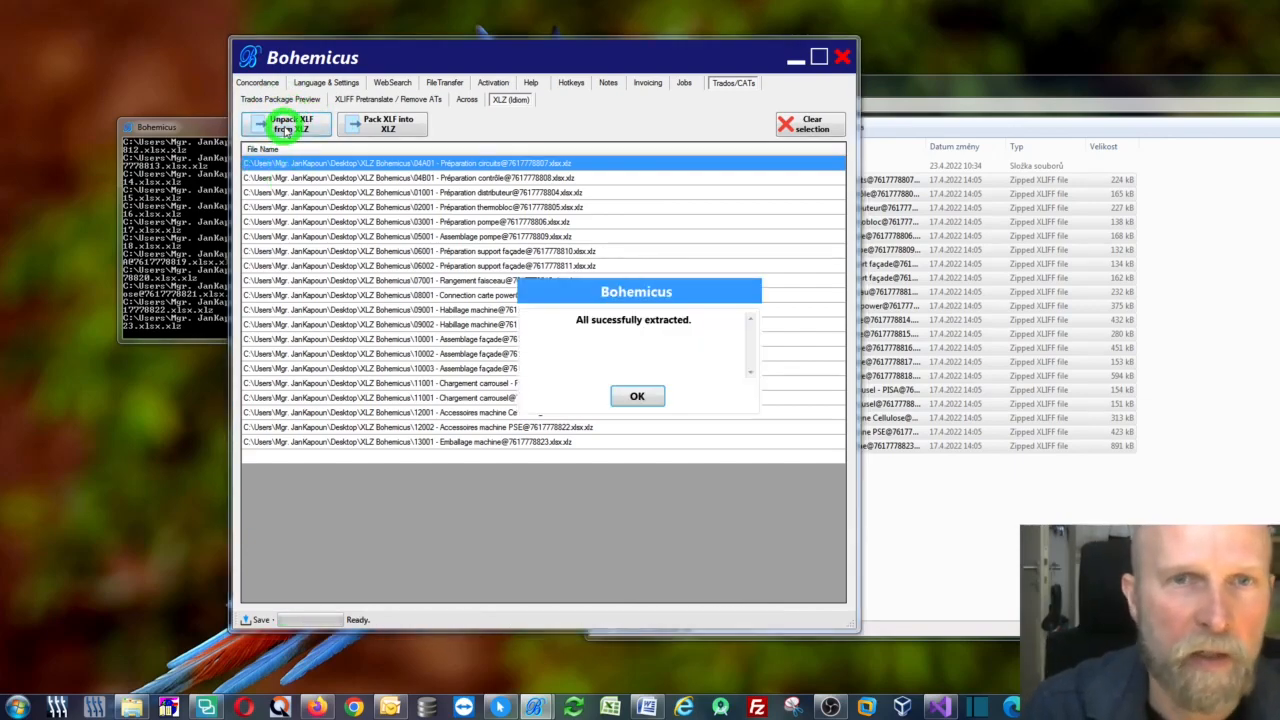
left_click(637, 396)
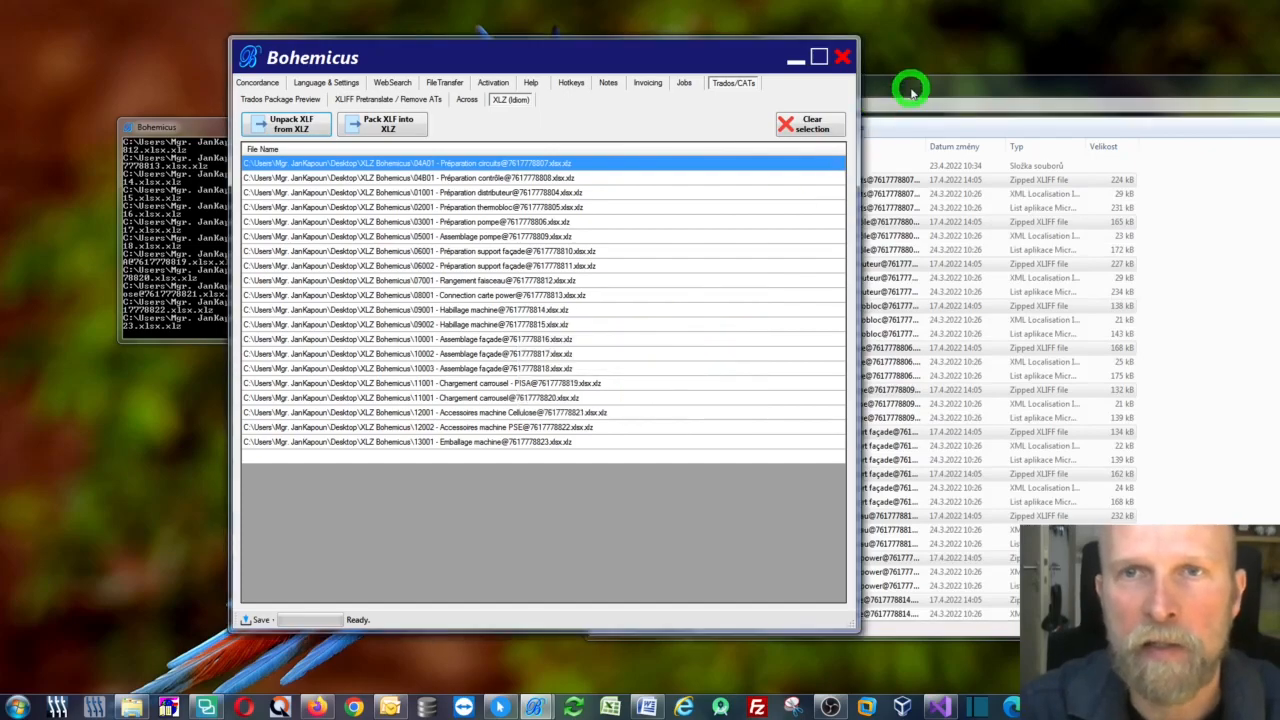
Bring up the XLZ Bohemicus folder and sort its contents by type
left_click_drag(912, 92, 575, 48)
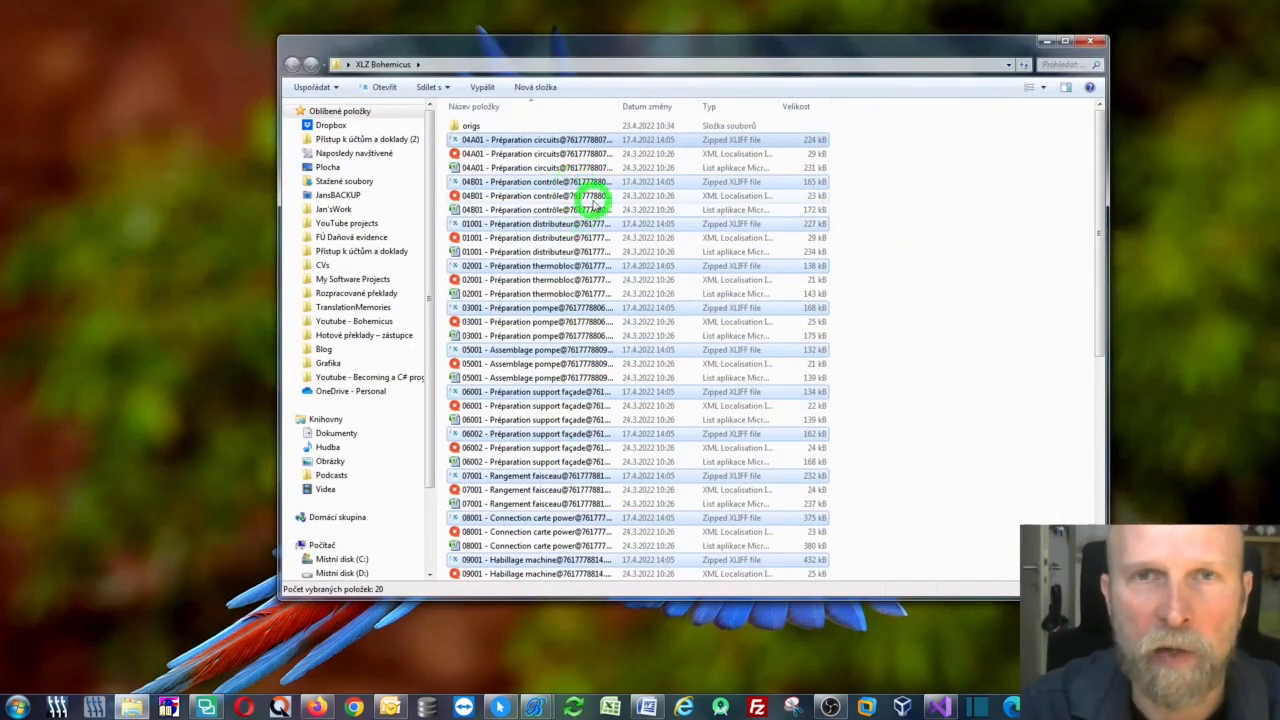
left_click(723, 109)
scroll(660, 316, "down", 2)
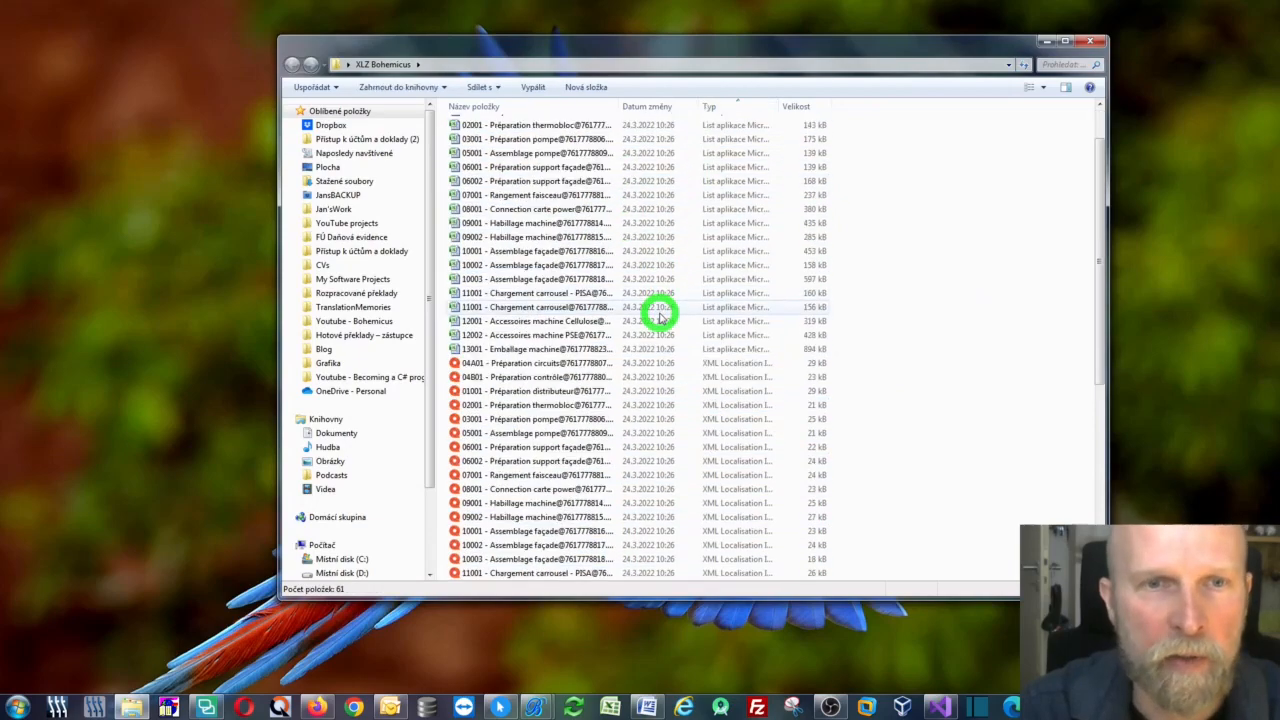
scroll(658, 315, "down", 2)
Examine the extracted Excel and XLIFF files in the folder, widening the name column to show their full file names
left_click(514, 291)
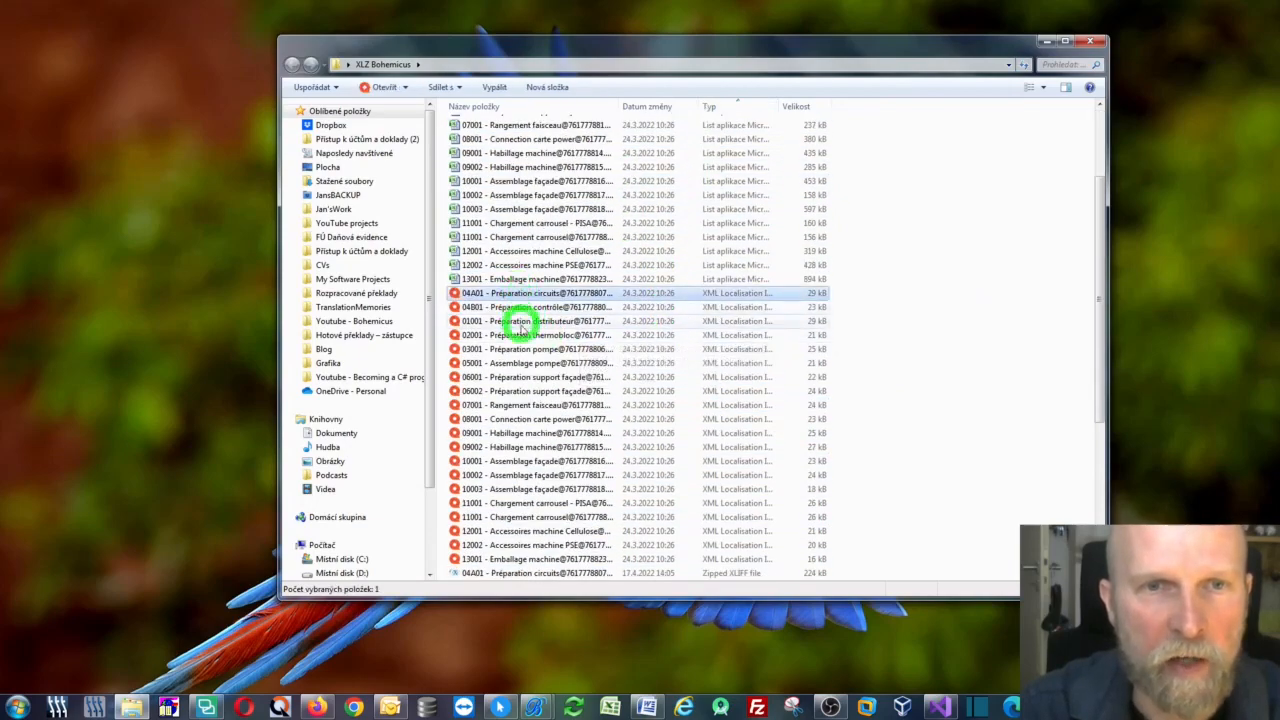
scroll(537, 410, "up", 3)
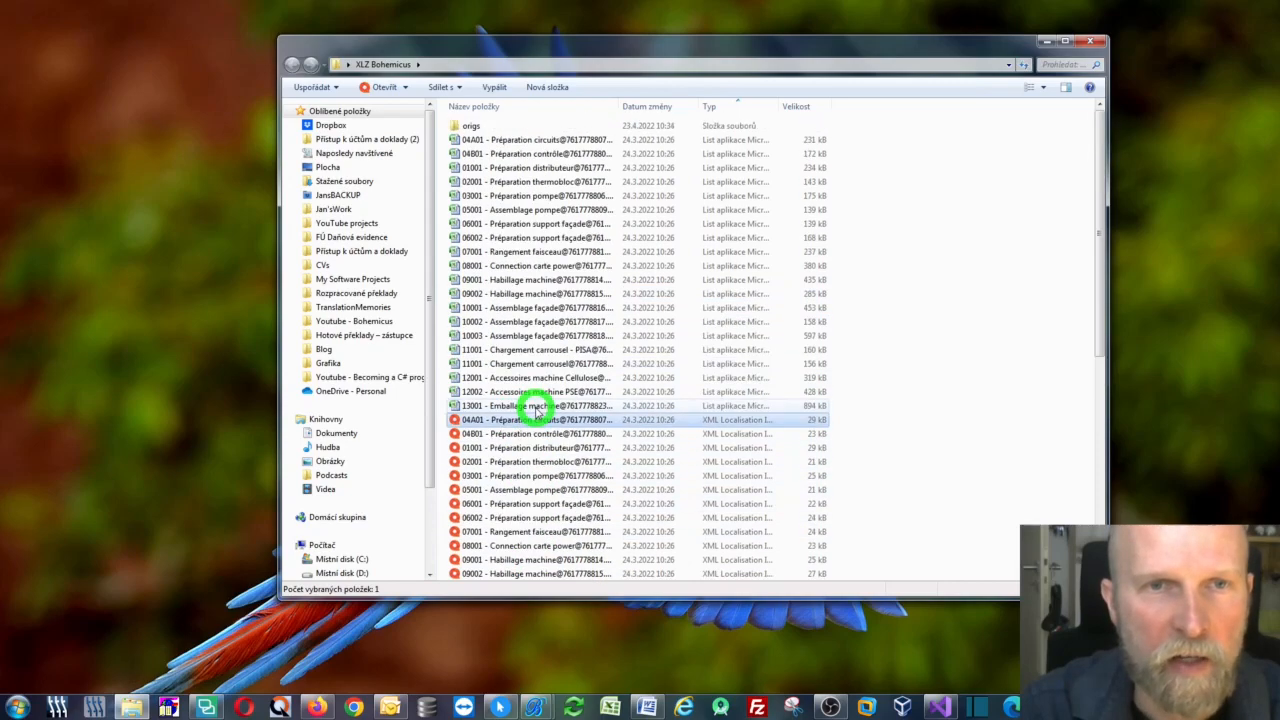
left_click(505, 140)
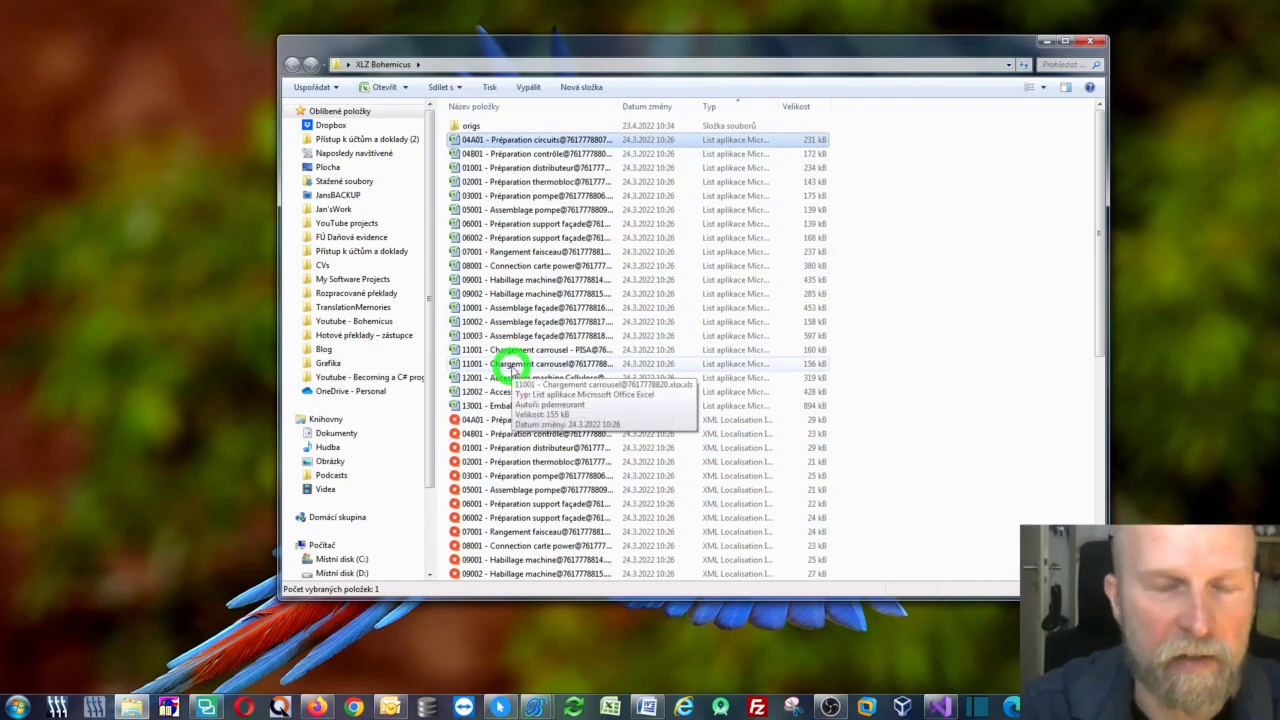
scroll(512, 372, "down", 3)
left_click(512, 296)
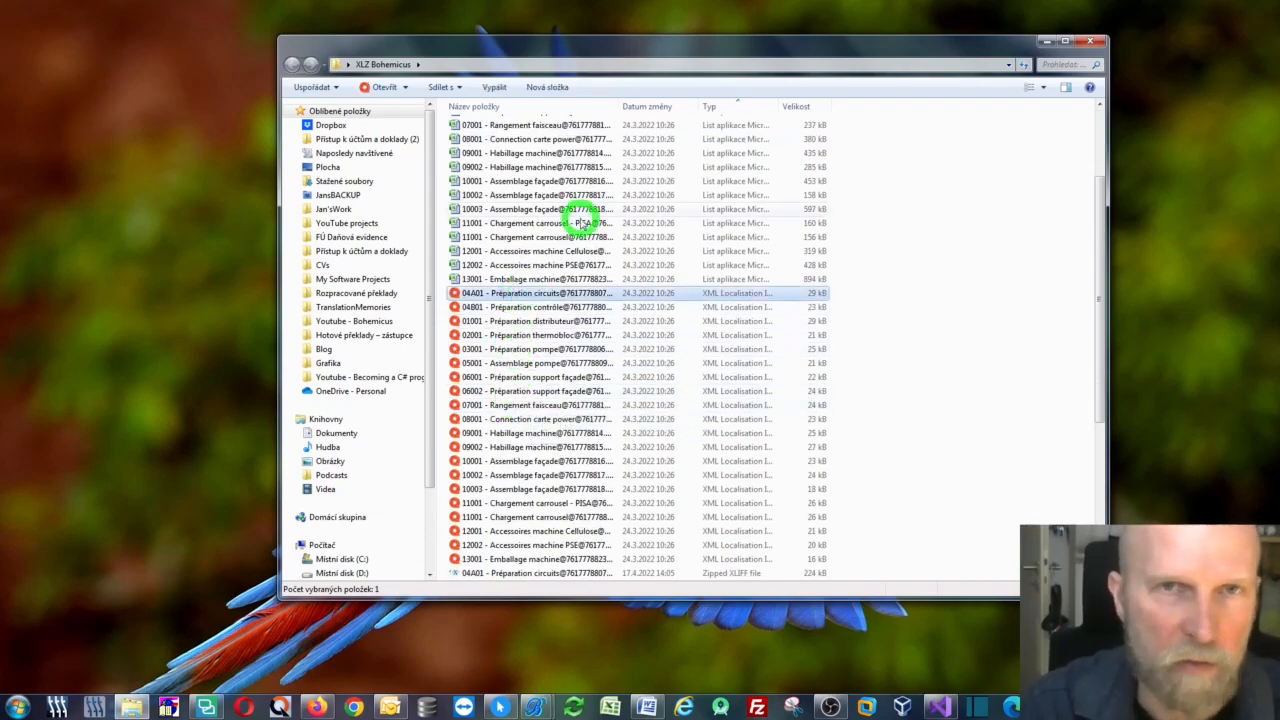
left_click_drag(619, 104, 752, 106)
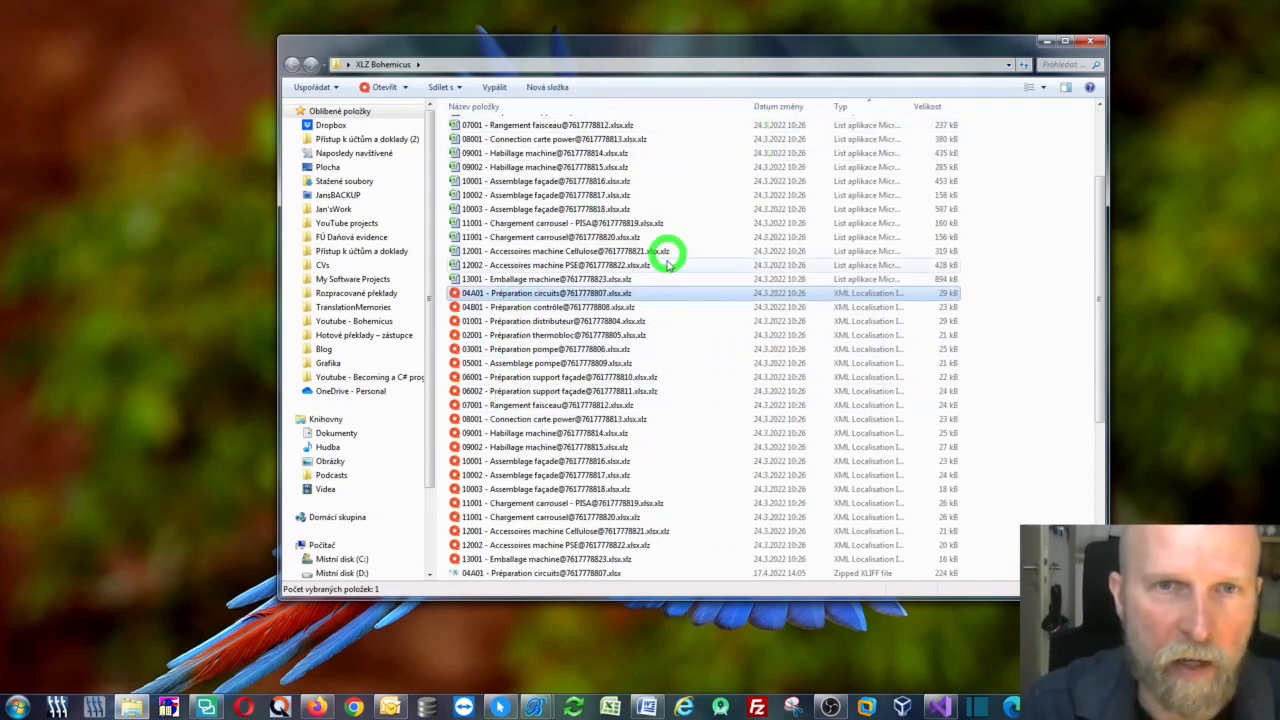
left_click(620, 335)
left_click(545, 293)
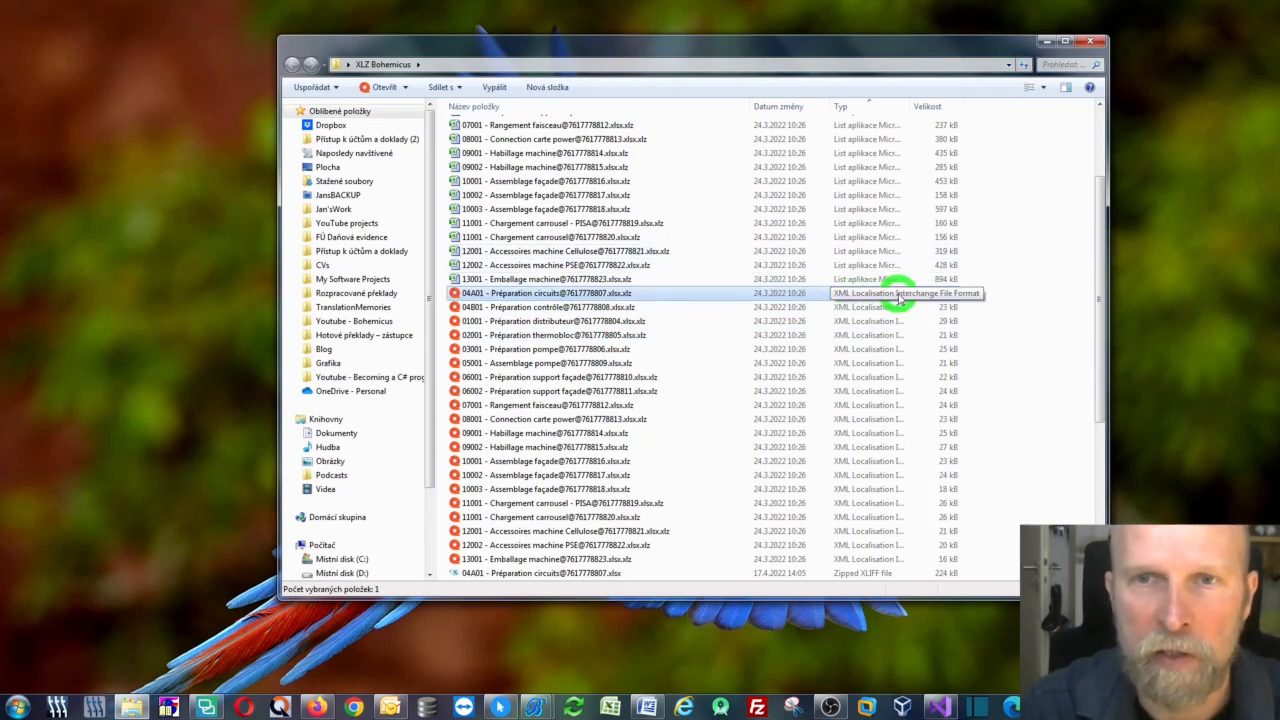
left_click(569, 335)
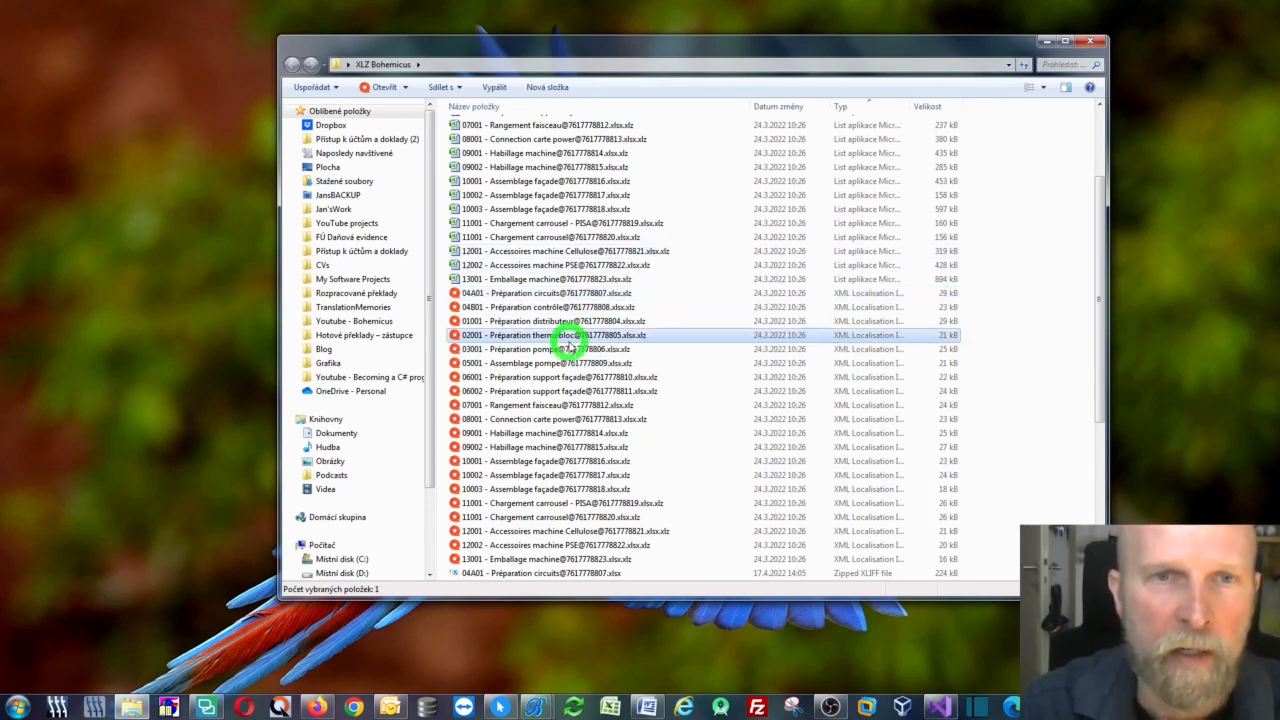
Open the extracted 04A01 - Préparation circuits XLIFF file in memoQ and create its project from the template, French (France) to Czech
left_click(555, 295)
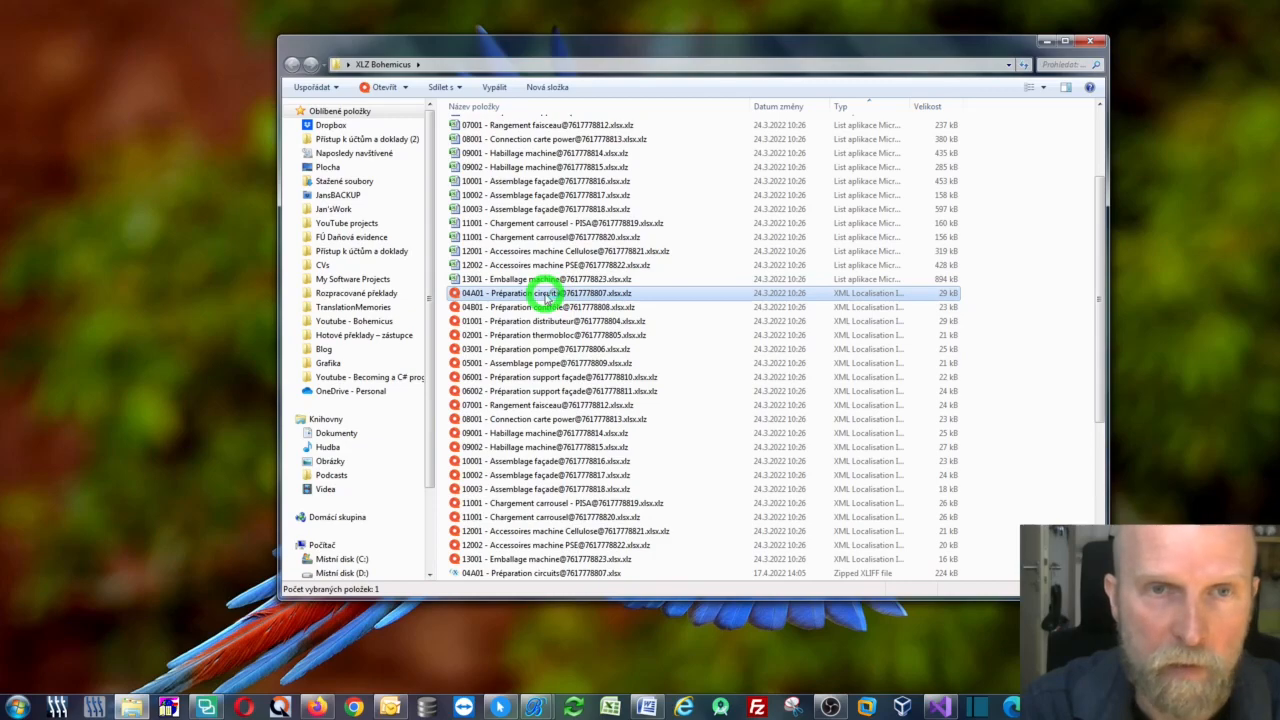
double_click(547, 294)
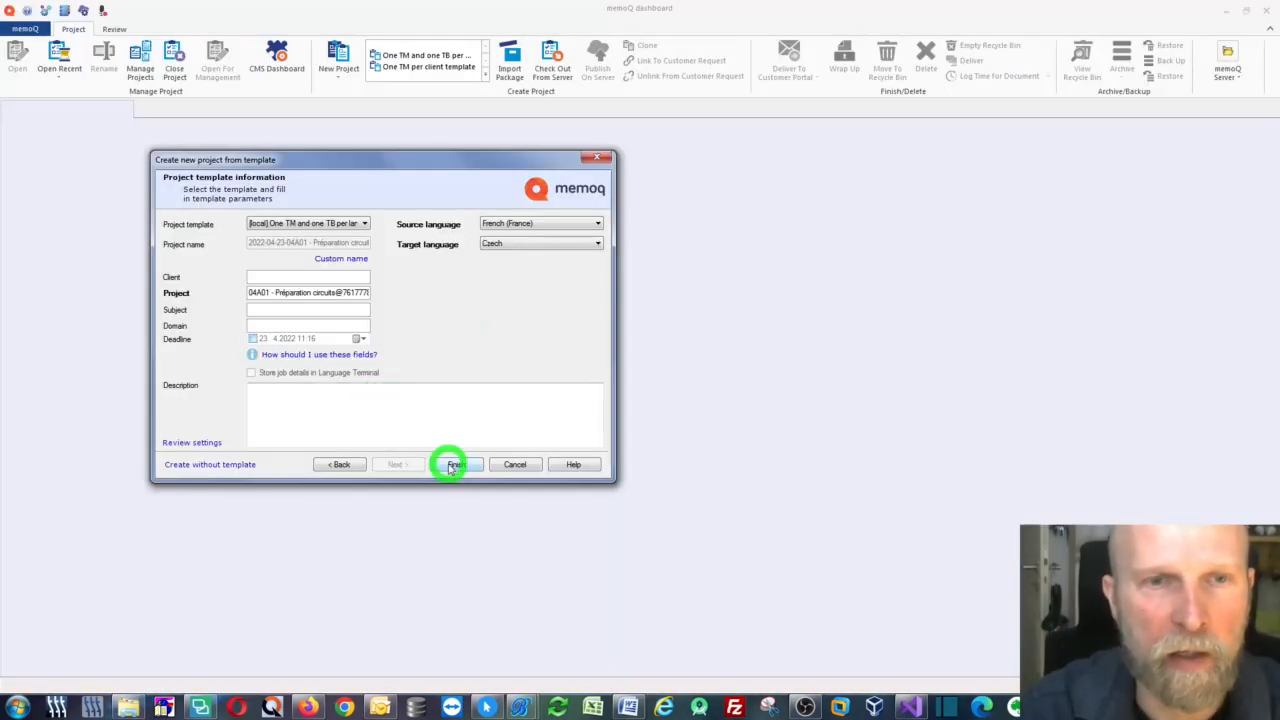
left_click(451, 465)
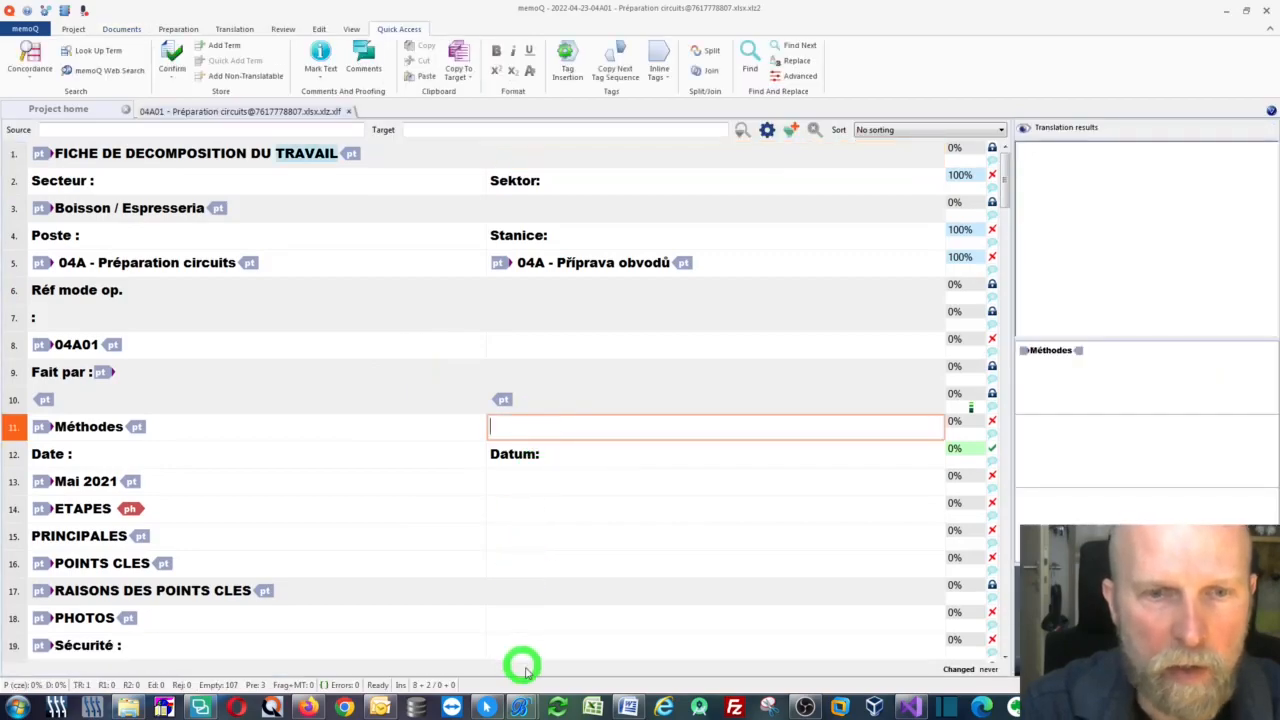
Check the language and machine translation settings in Bohemicus, then return to the memoQ document
mouse_move(520, 706)
left_click(570, 645)
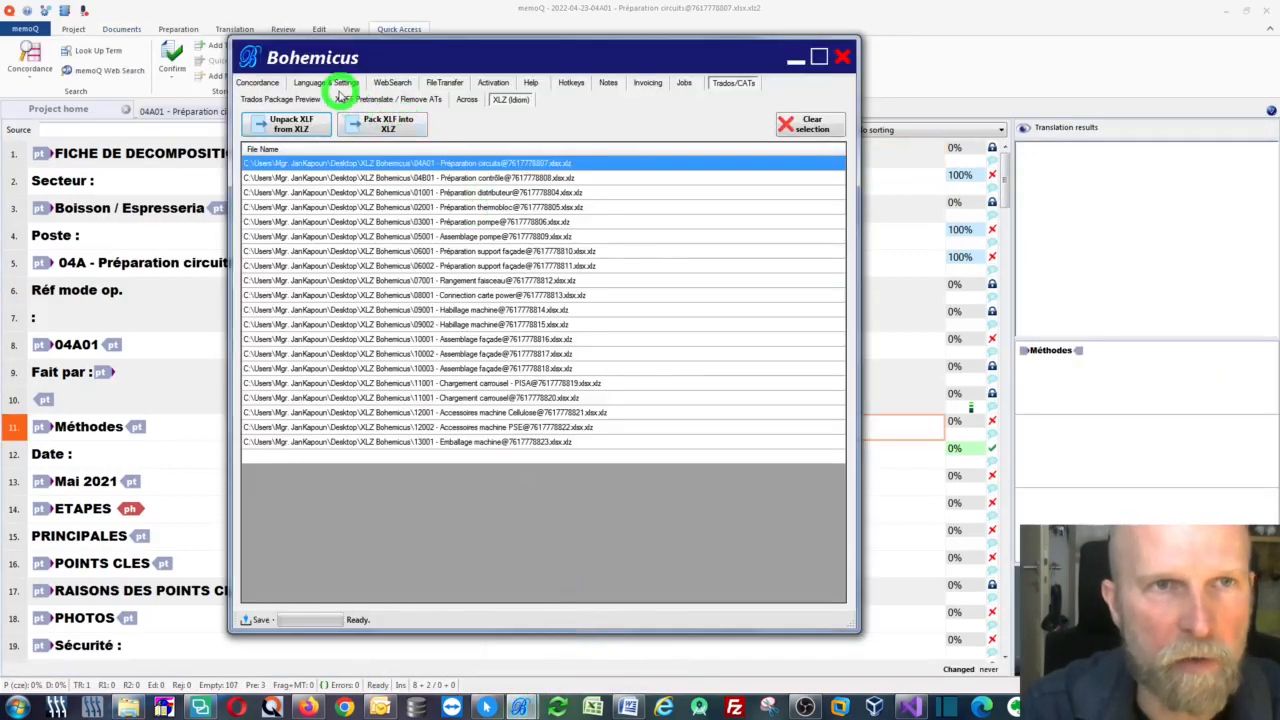
left_click(334, 84)
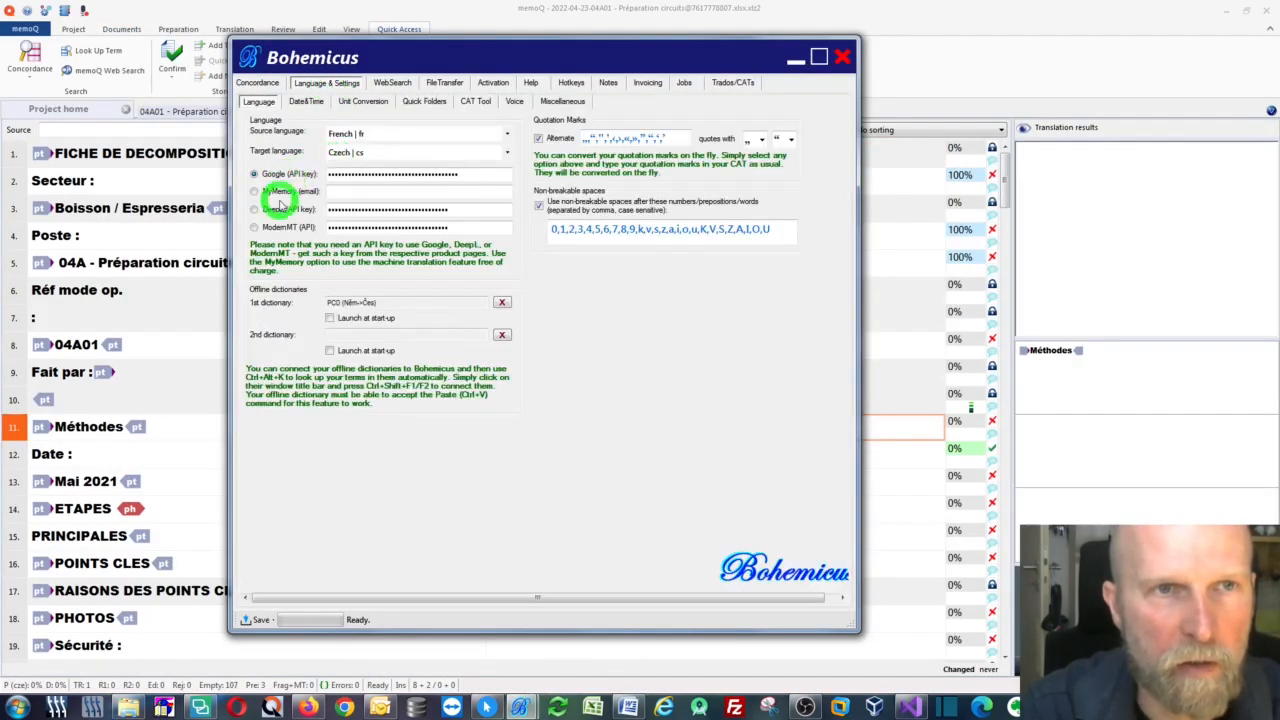
left_click(794, 57)
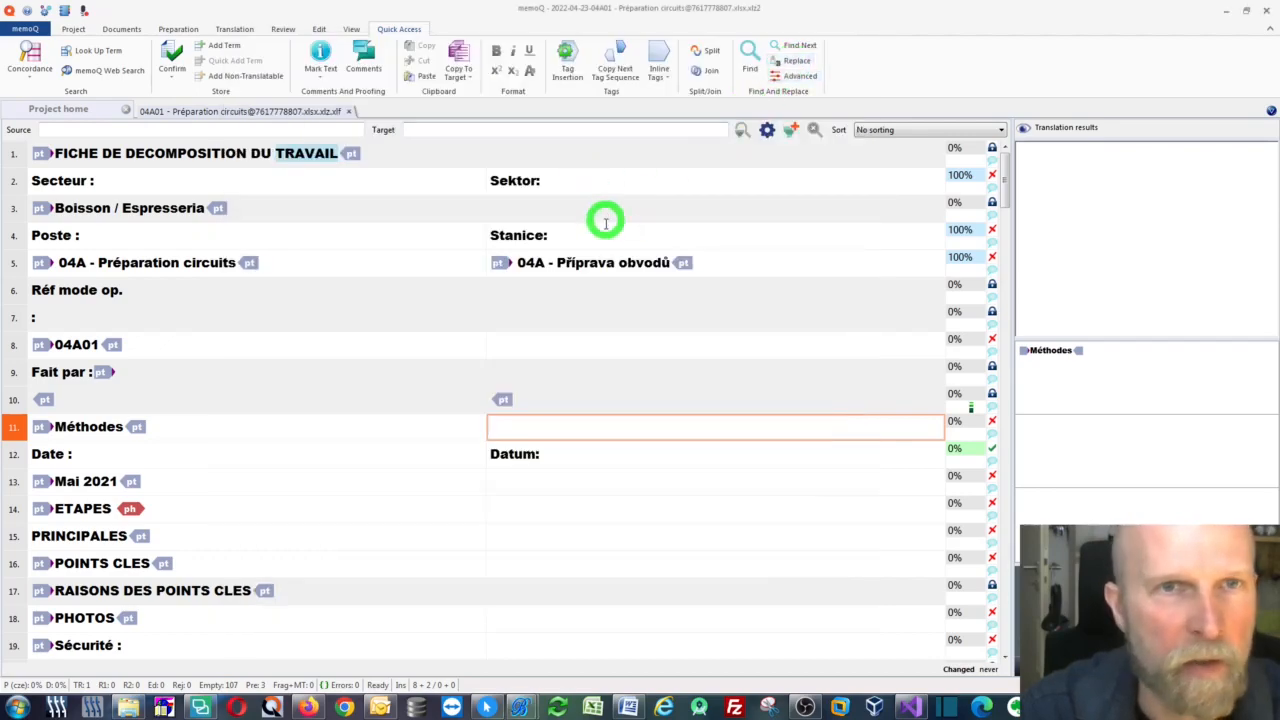
Copy the source with its tags into target segment 11, machine-translate Méthodes to Metody, and confirm the segment
left_click(566, 182)
left_click(585, 255)
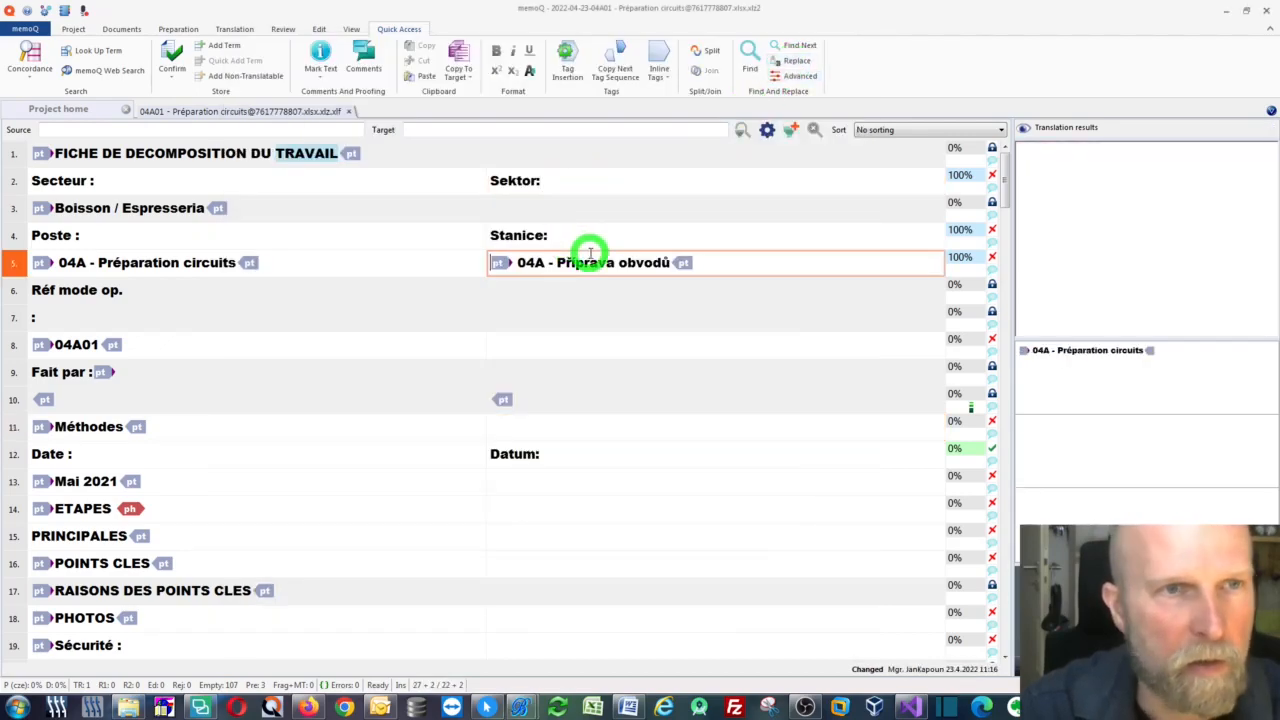
left_click(538, 427)
key("ctrl+shift+s")
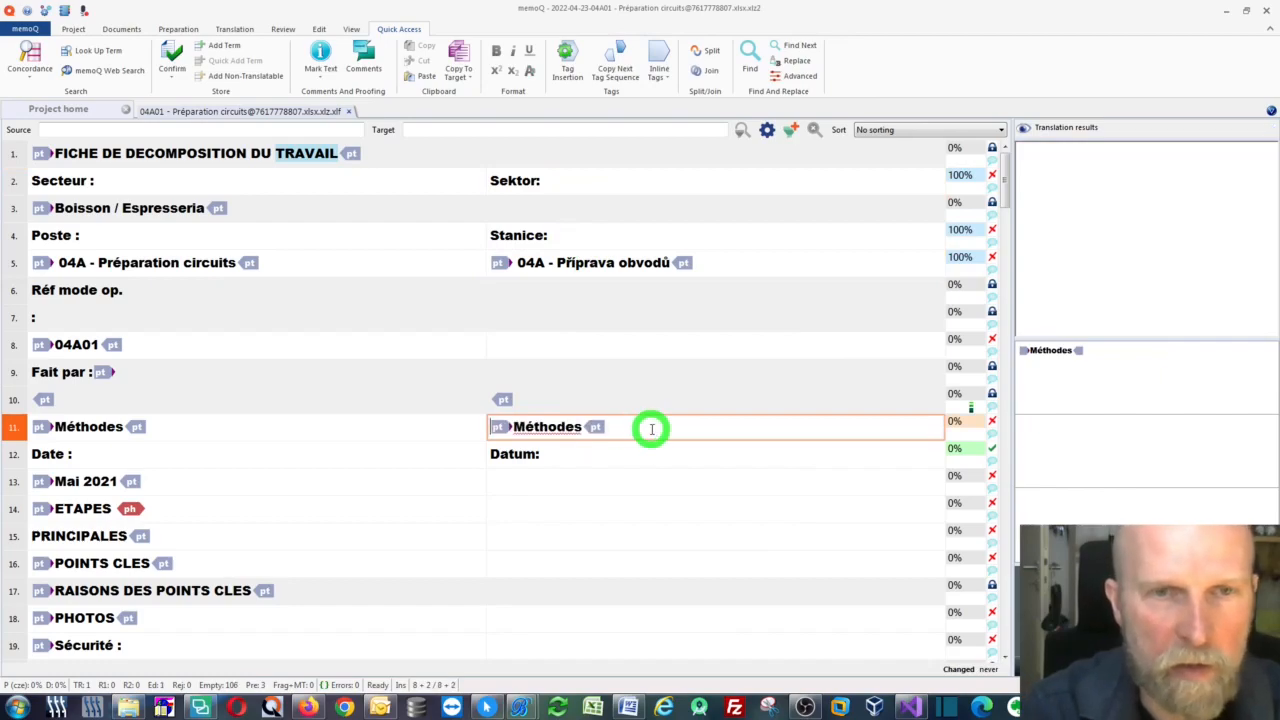
key("Right")
key("shift+End")
key("shift+Left")
key("ctrl+alt+t")
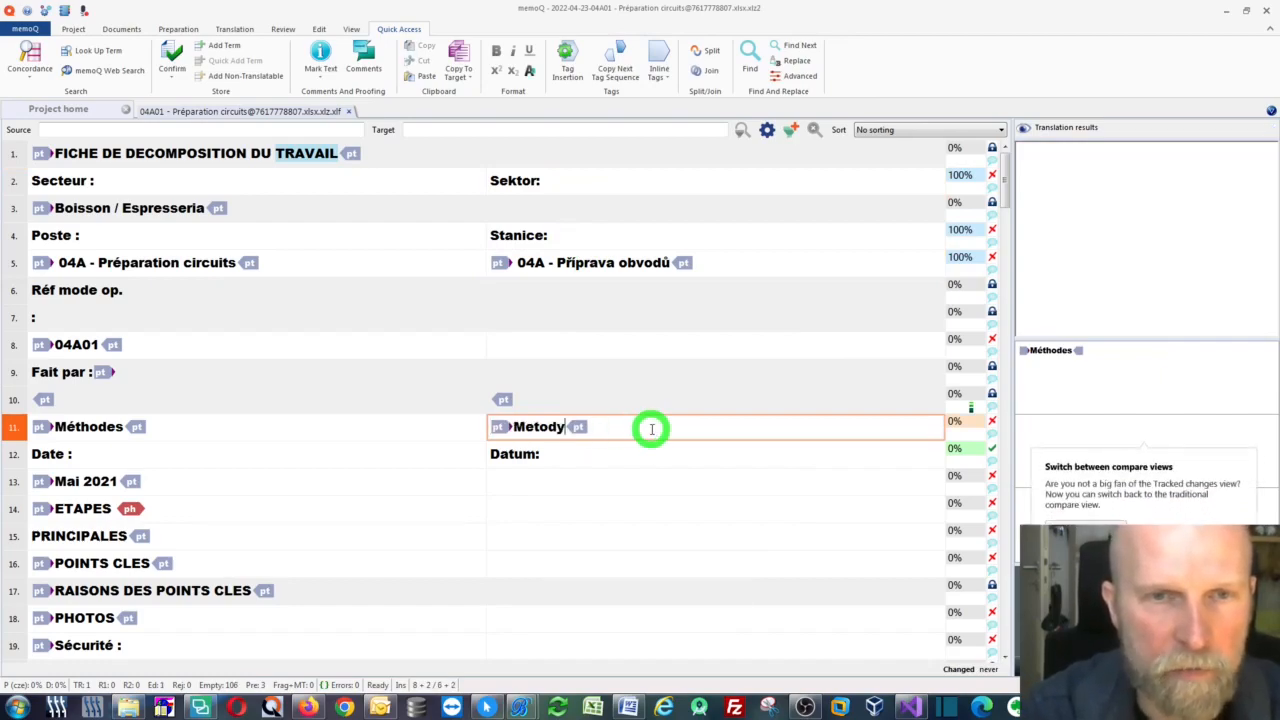
key("Down")
Fill target segment 14 with the source text and tags, and machine-translate ETAPES to KROKY
key("Down")
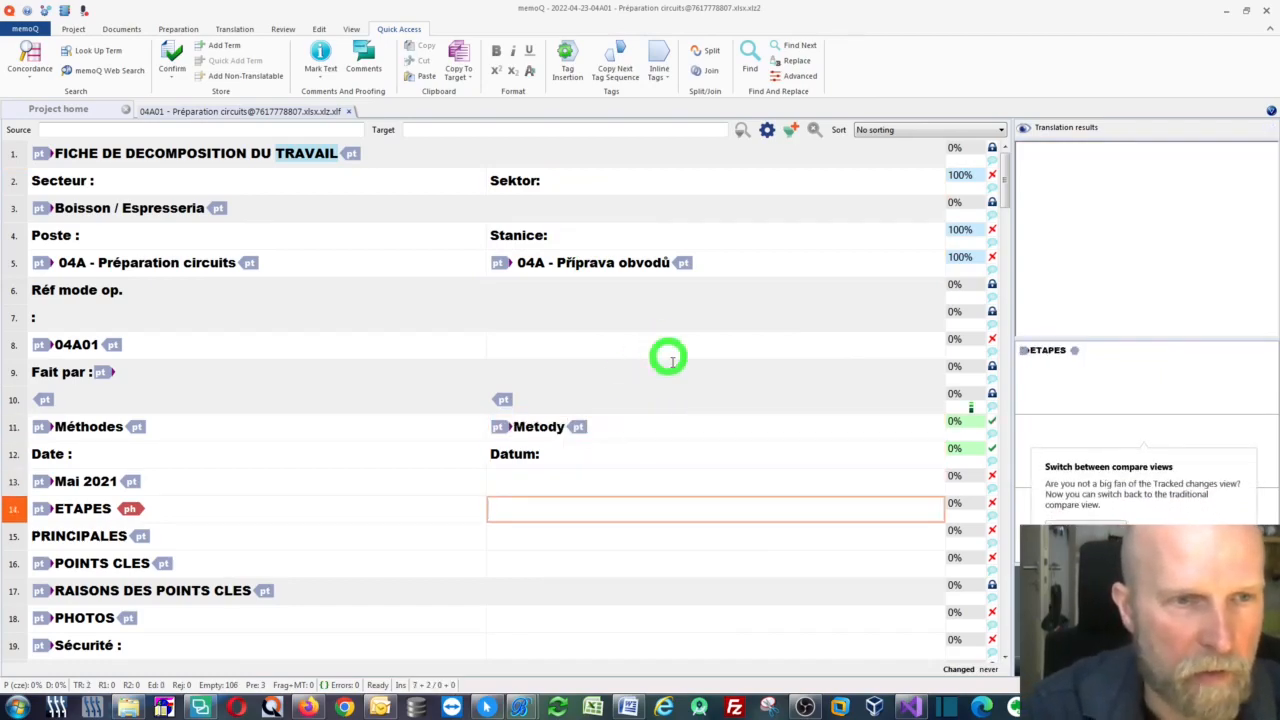
scroll(677, 375, "down", 2)
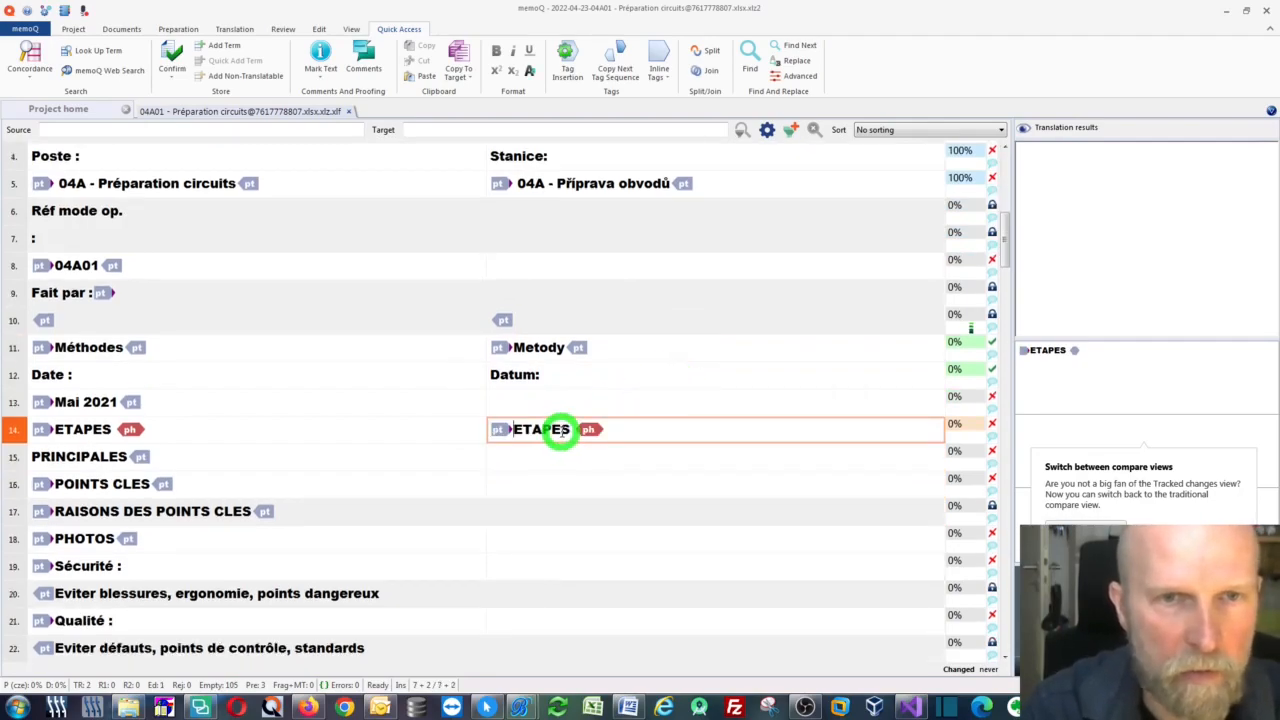
key("super+t")
Copy the source into target segment 13, machine-translate the date to Květen 2021, and confirm the segment
left_click(534, 403)
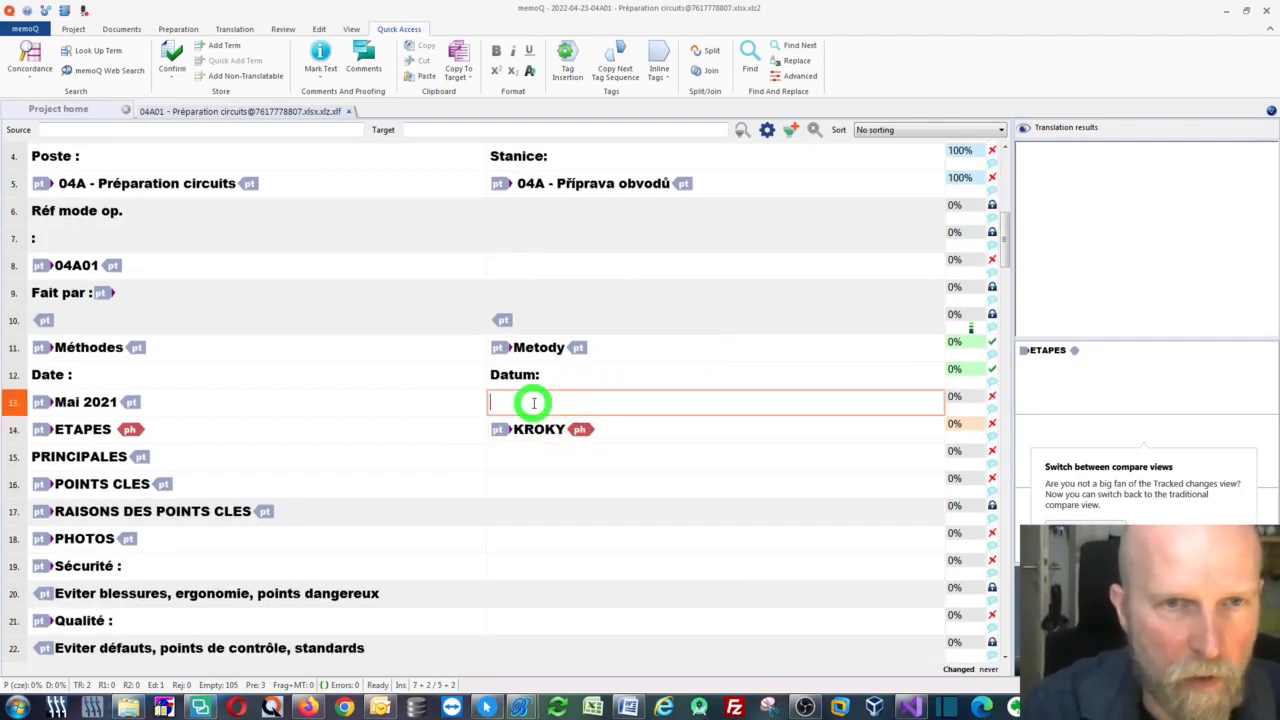
key("ctrl+shift+s")
key("super+t")
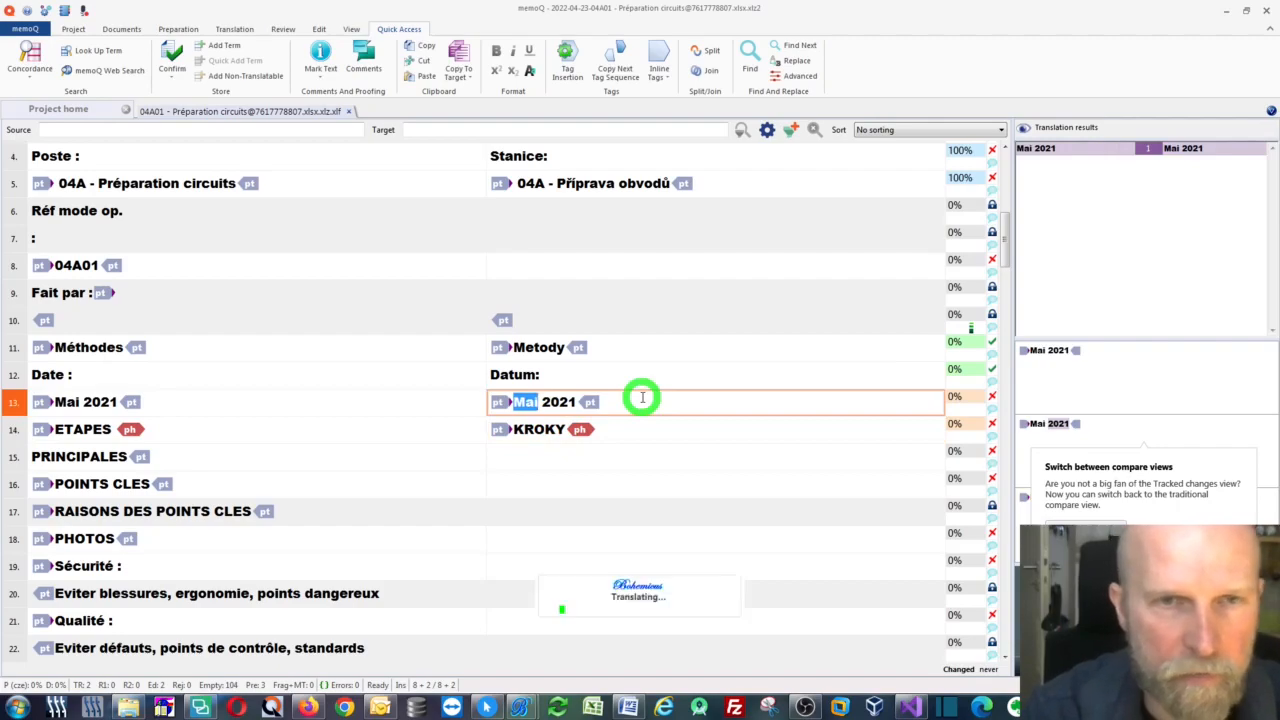
key("ctrl+Return")
Copy the source into target segment 16, machine-translate POINTS CLES to KLÍČOVÉ BODY, and confirm the segment
left_click(653, 490)
key("ctrl+shift+s")
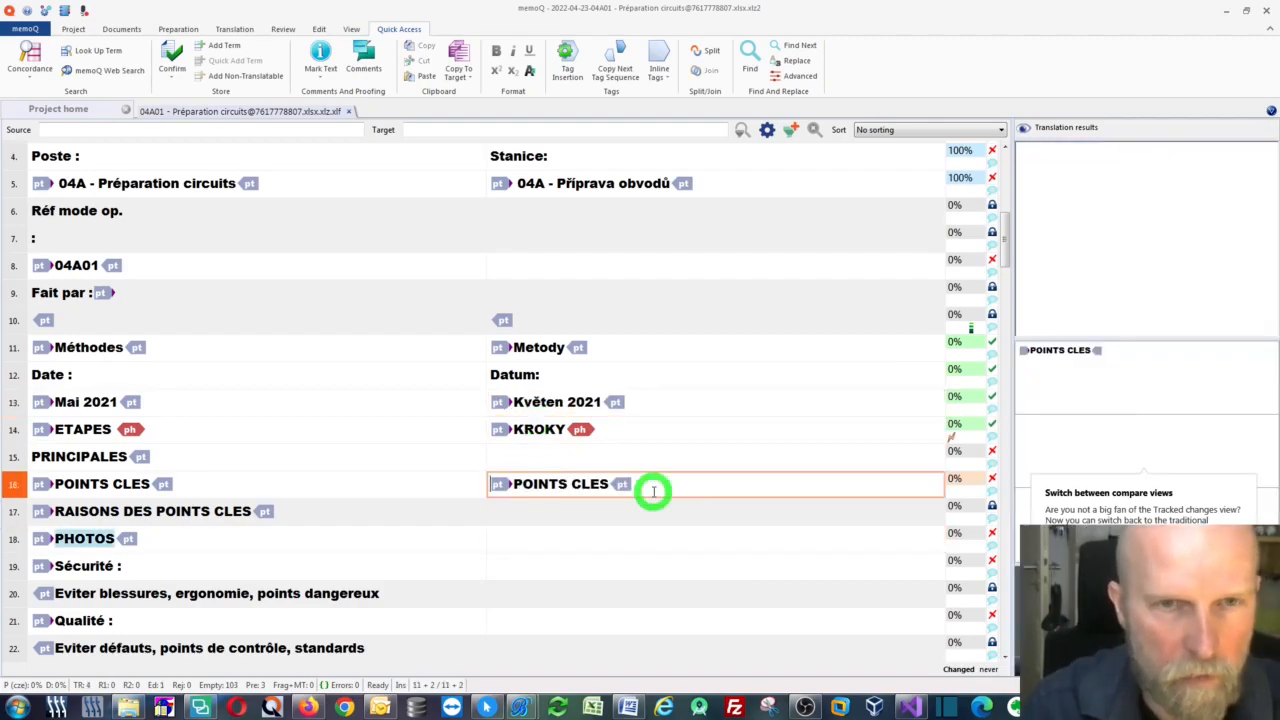
key("Right")
key("ctrl+shift+Right")
key("ctrl+shift+Right")
key("super+t")
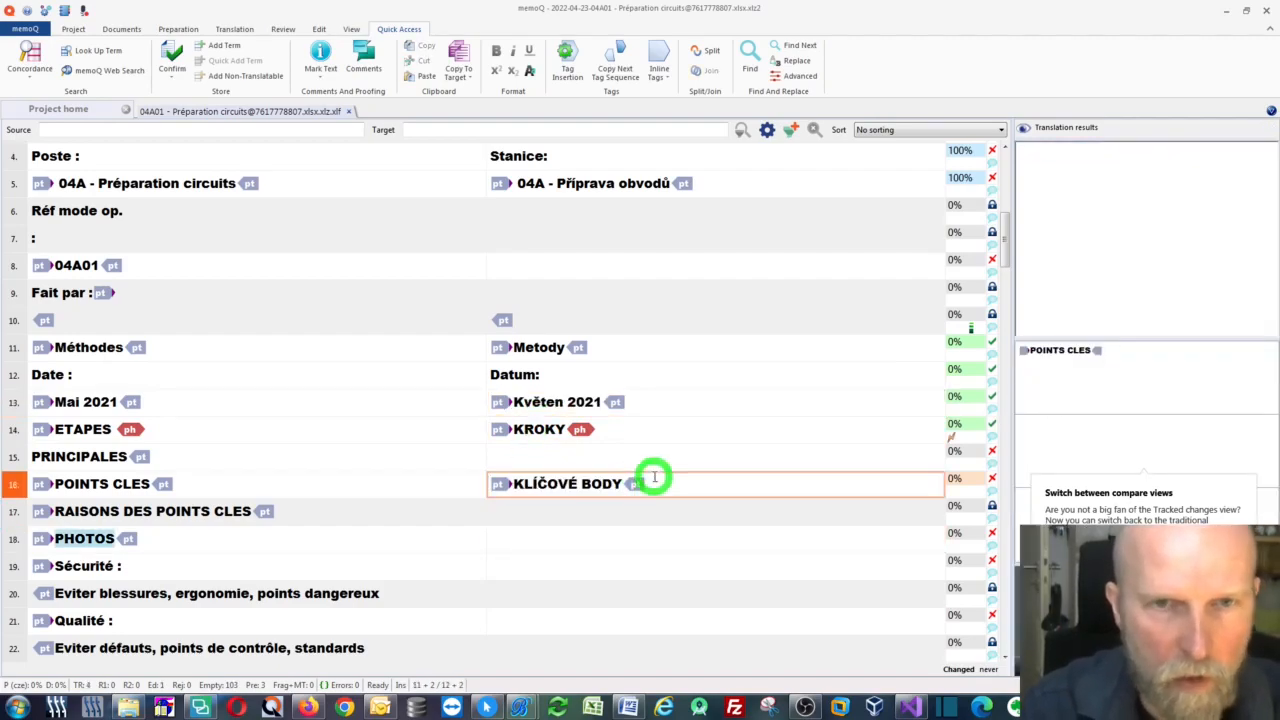
key("ctrl+Return")
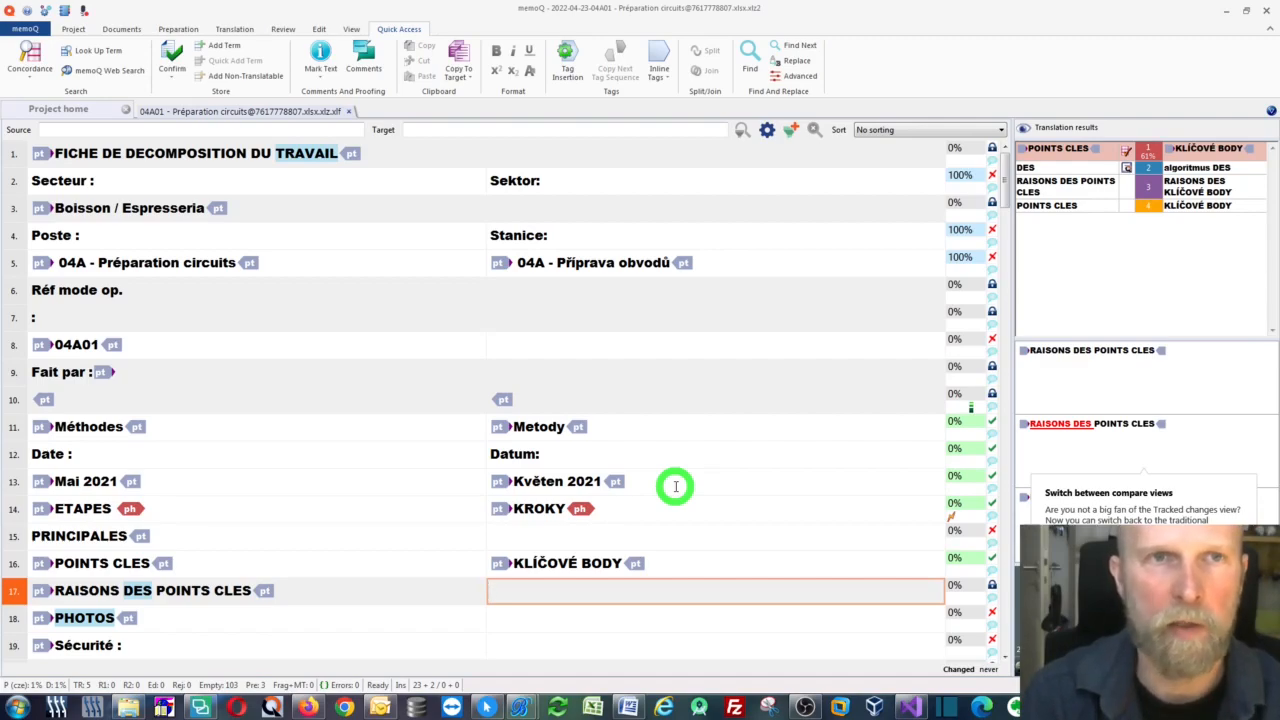
Close the open 04A01 document and export it to its stored path, proceeding with the source kept for empty segments
left_click(349, 112)
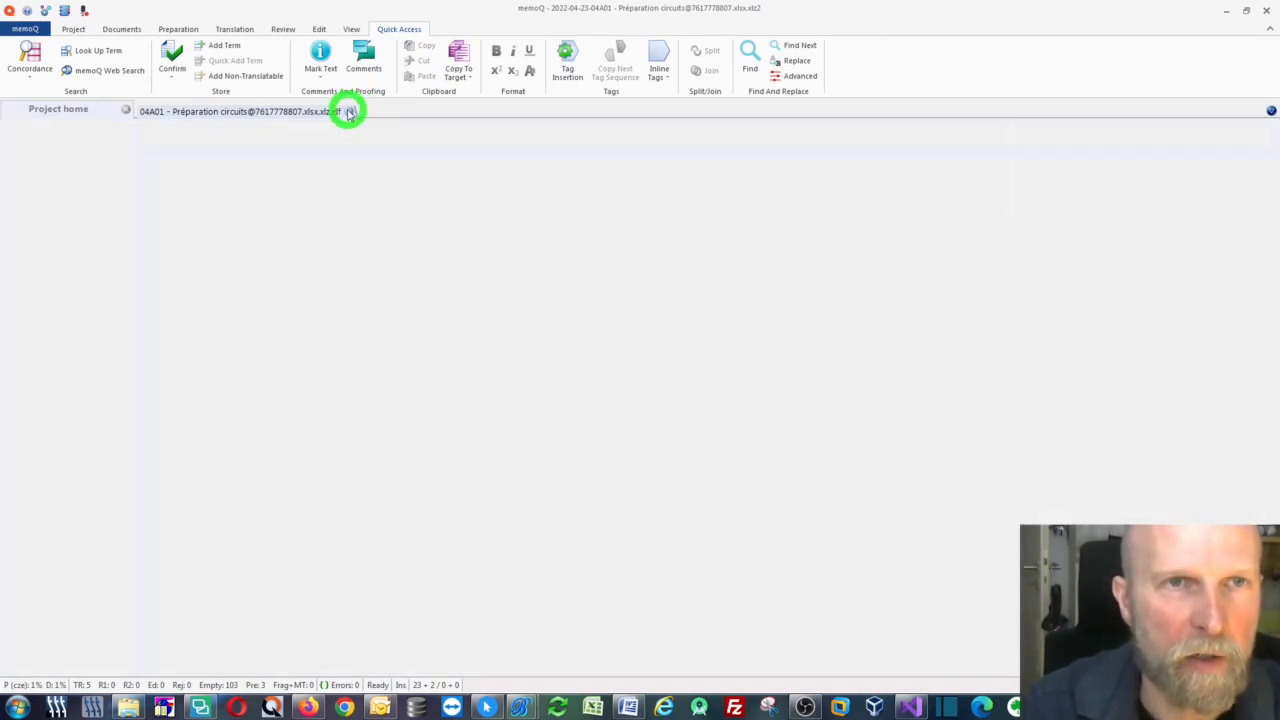
right_click(289, 216)
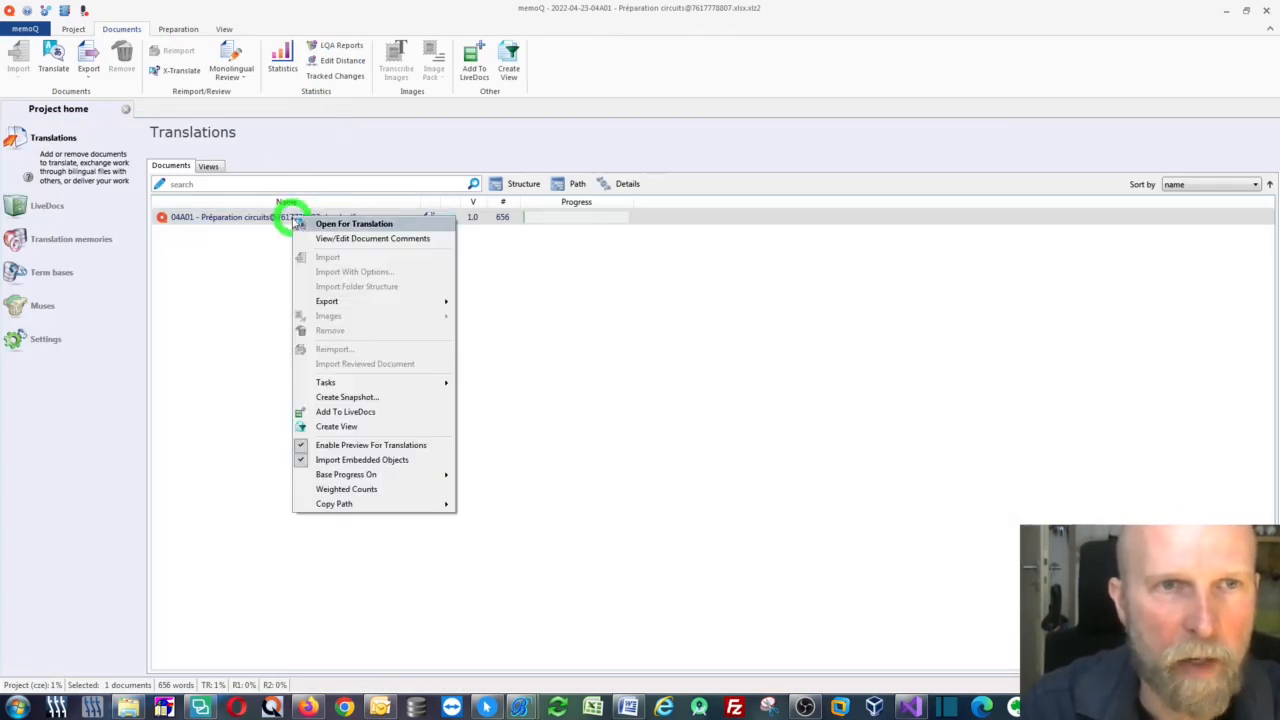
mouse_move(339, 385)
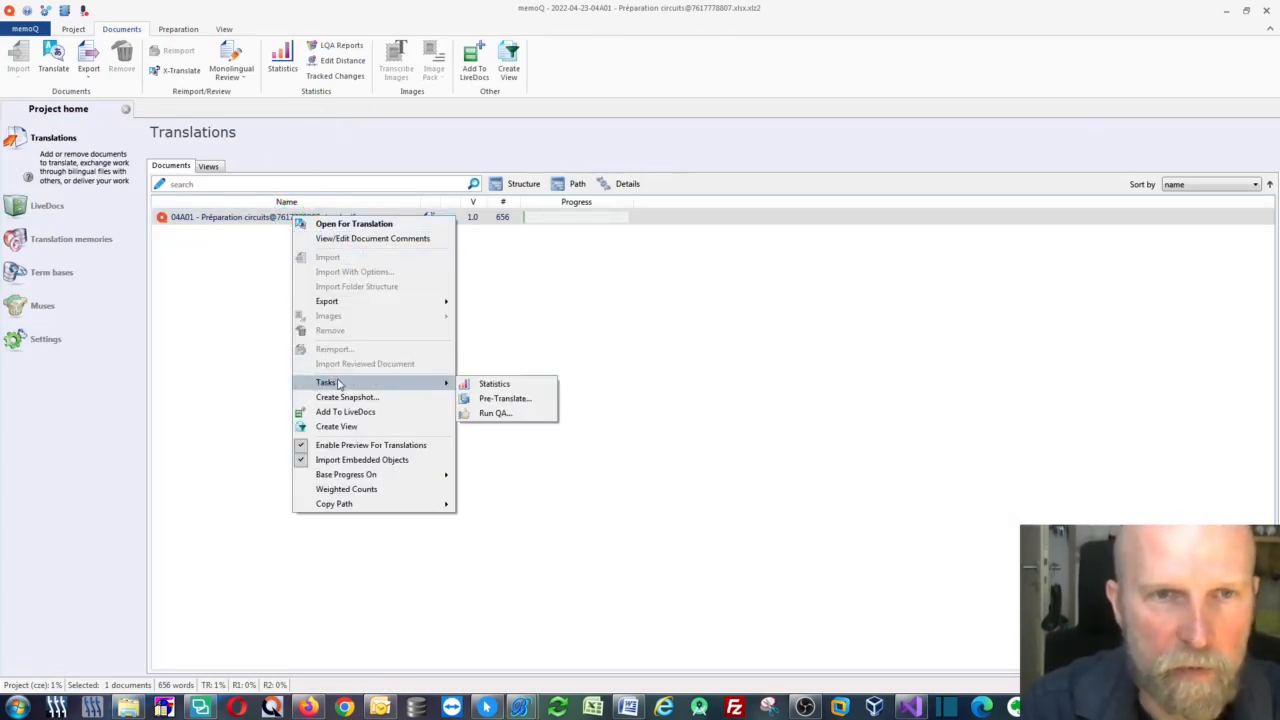
mouse_move(340, 302)
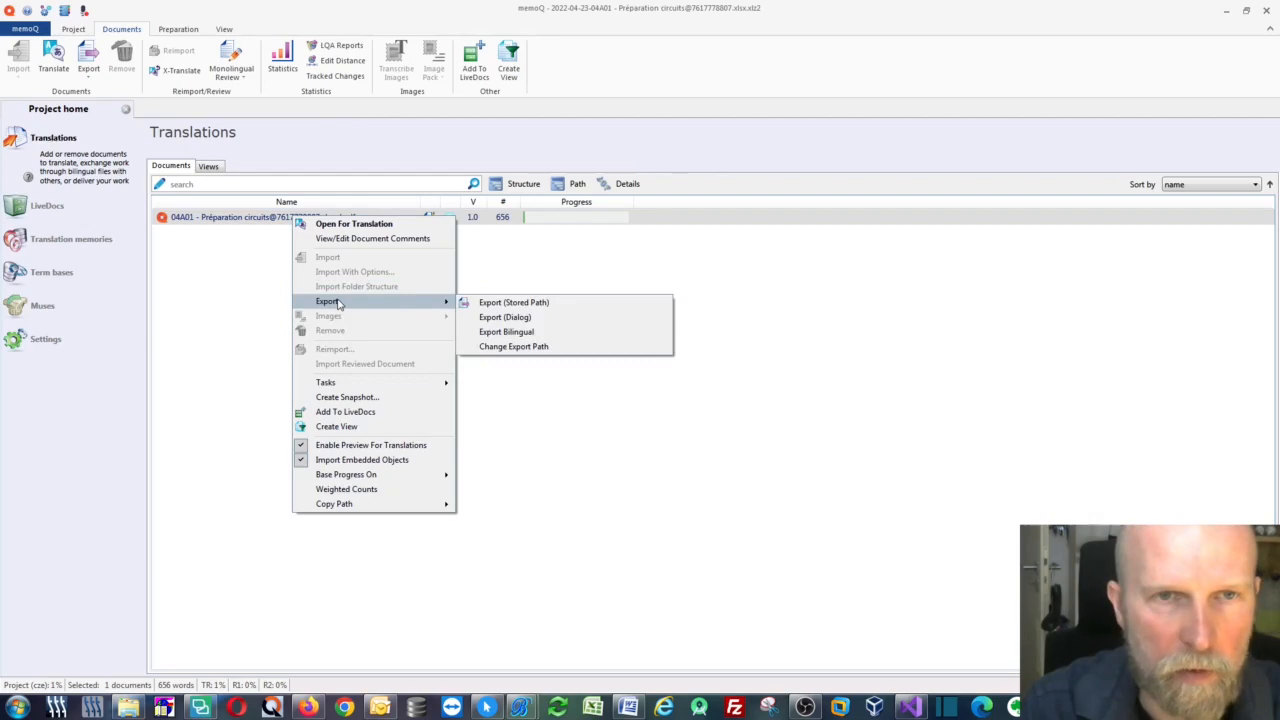
left_click(510, 309)
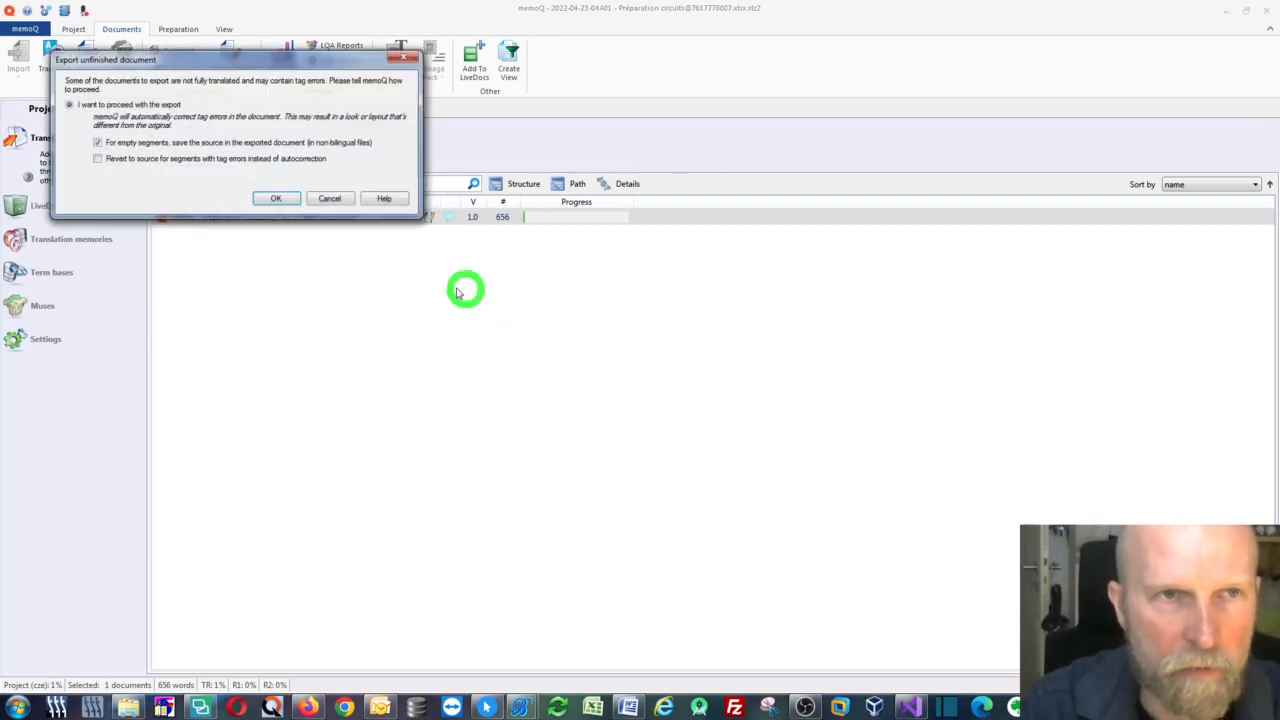
left_click(285, 197)
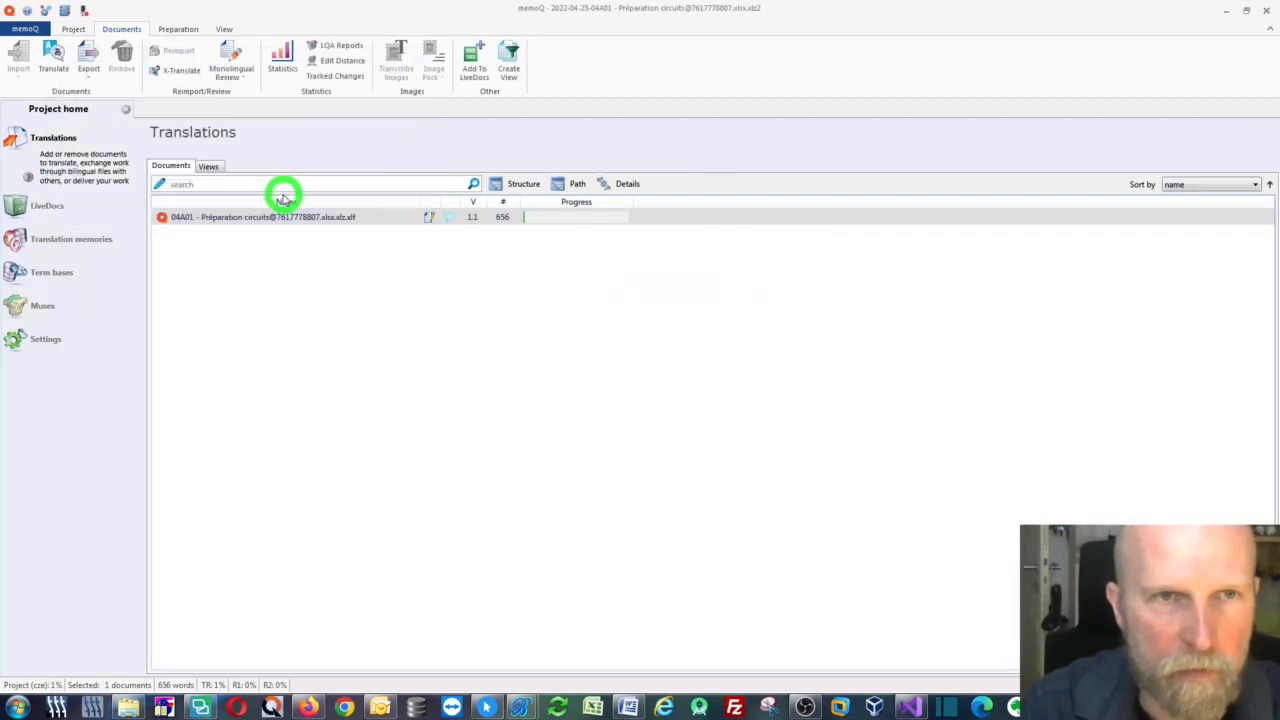
Minimize memoQ and delete the original untranslated 04A01 XLF file from the XLZ Bohemicus folder
left_click(1228, 11)
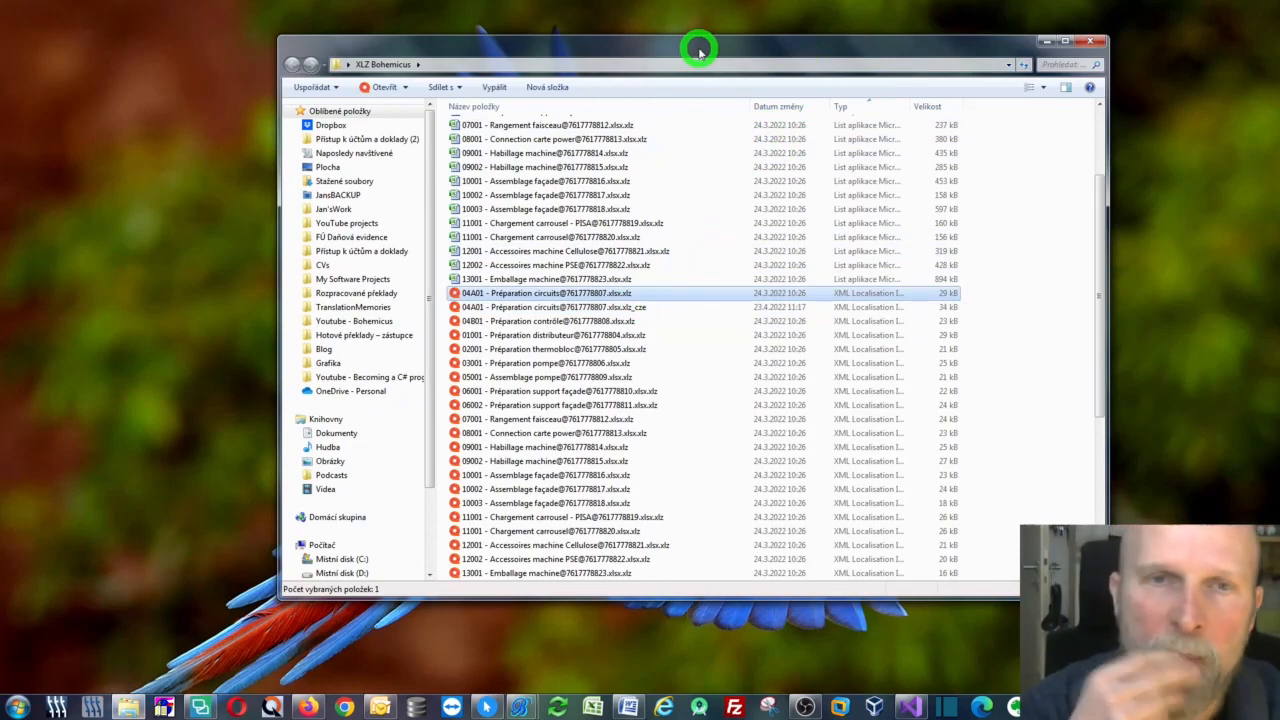
left_click(641, 309)
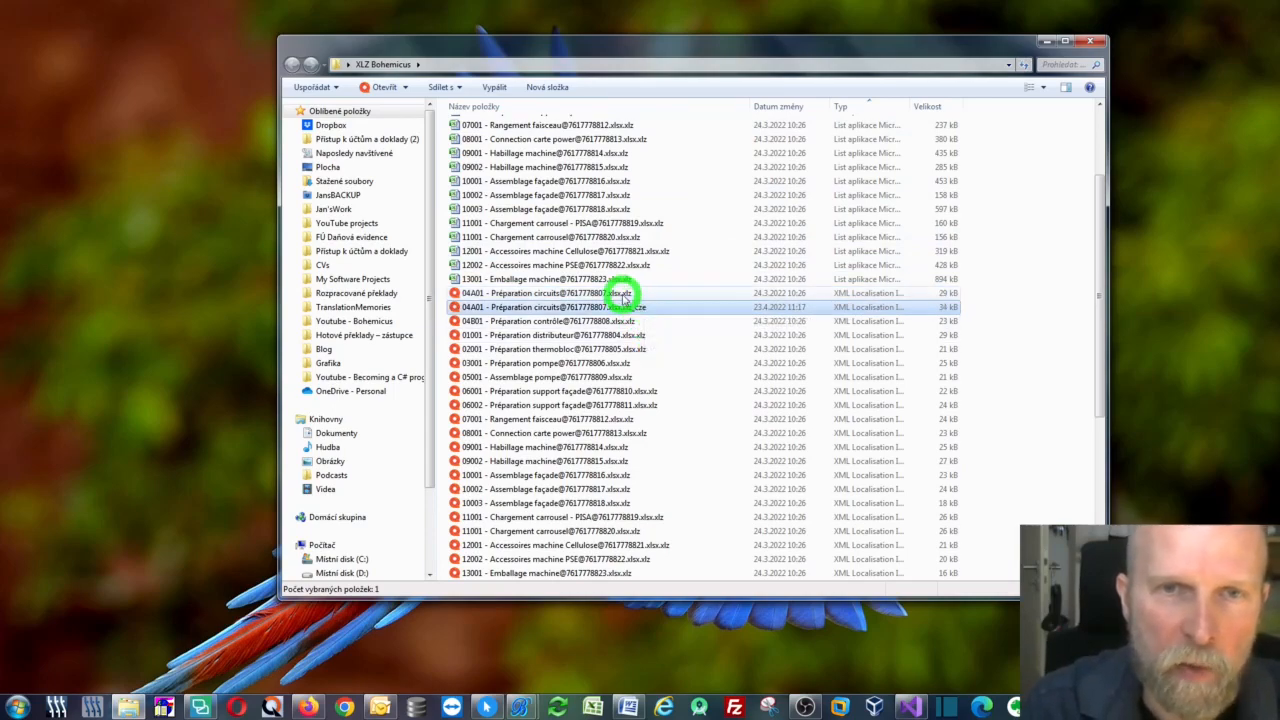
left_click(622, 293)
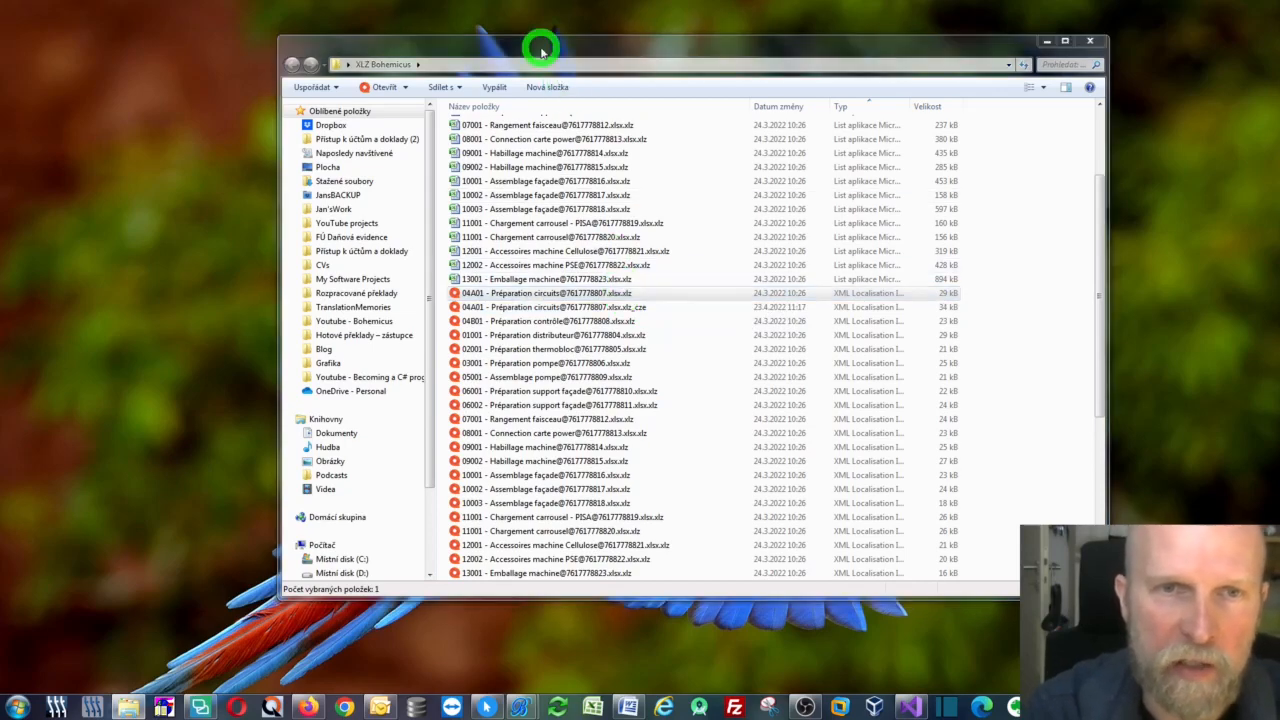
key("Delete")
key("Return")
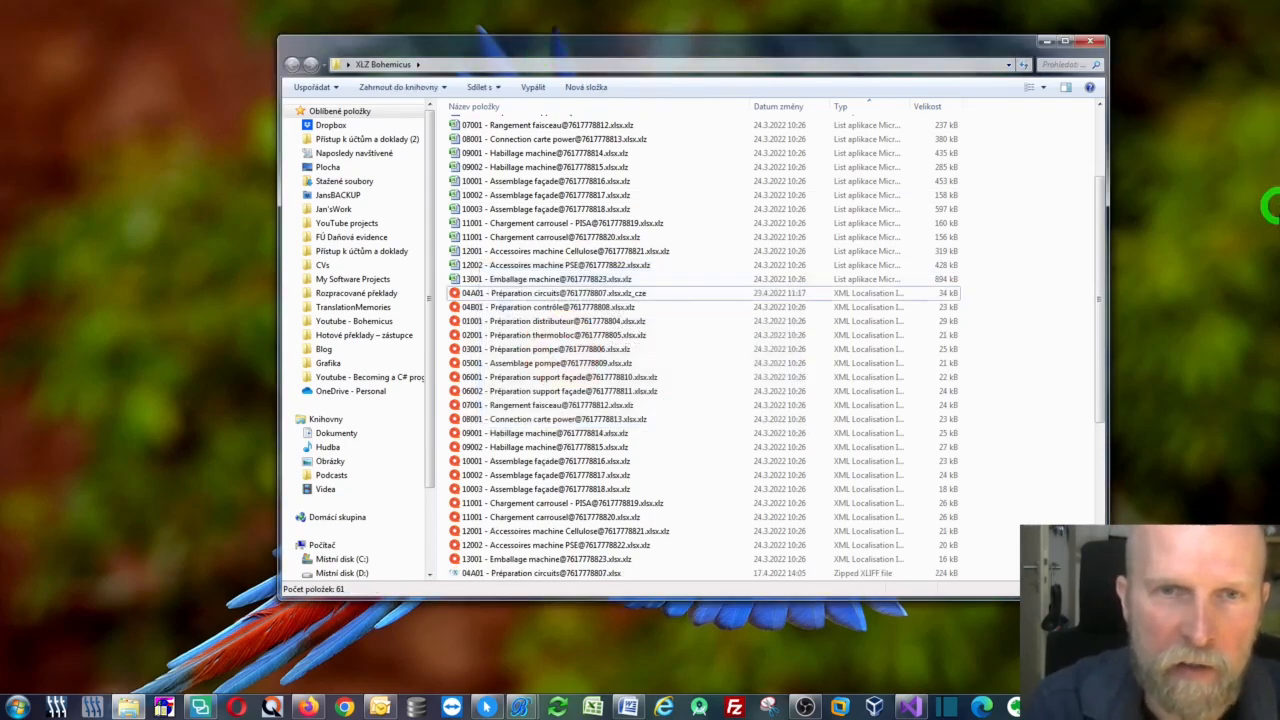
Remove the _cze suffix from the exported 04A01 file's name so that it matches the original file name
left_click(617, 293)
left_click(617, 293)
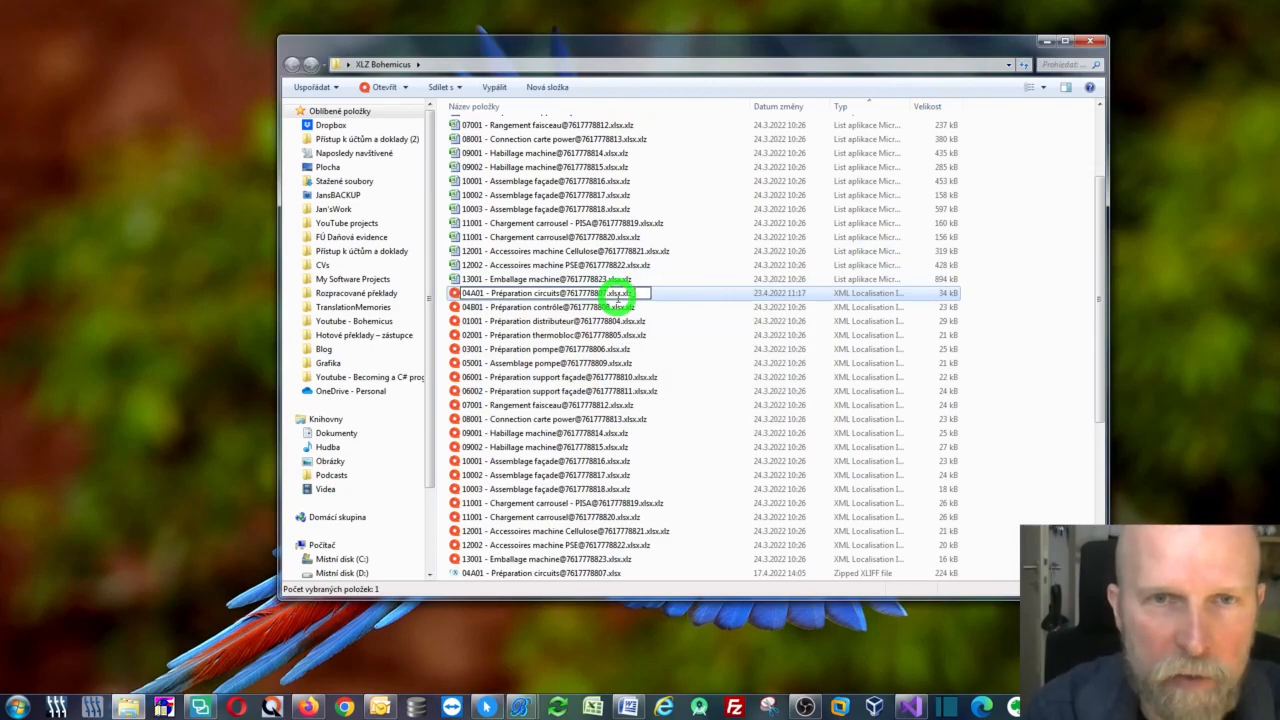
key("BackSpace")
key("Return")
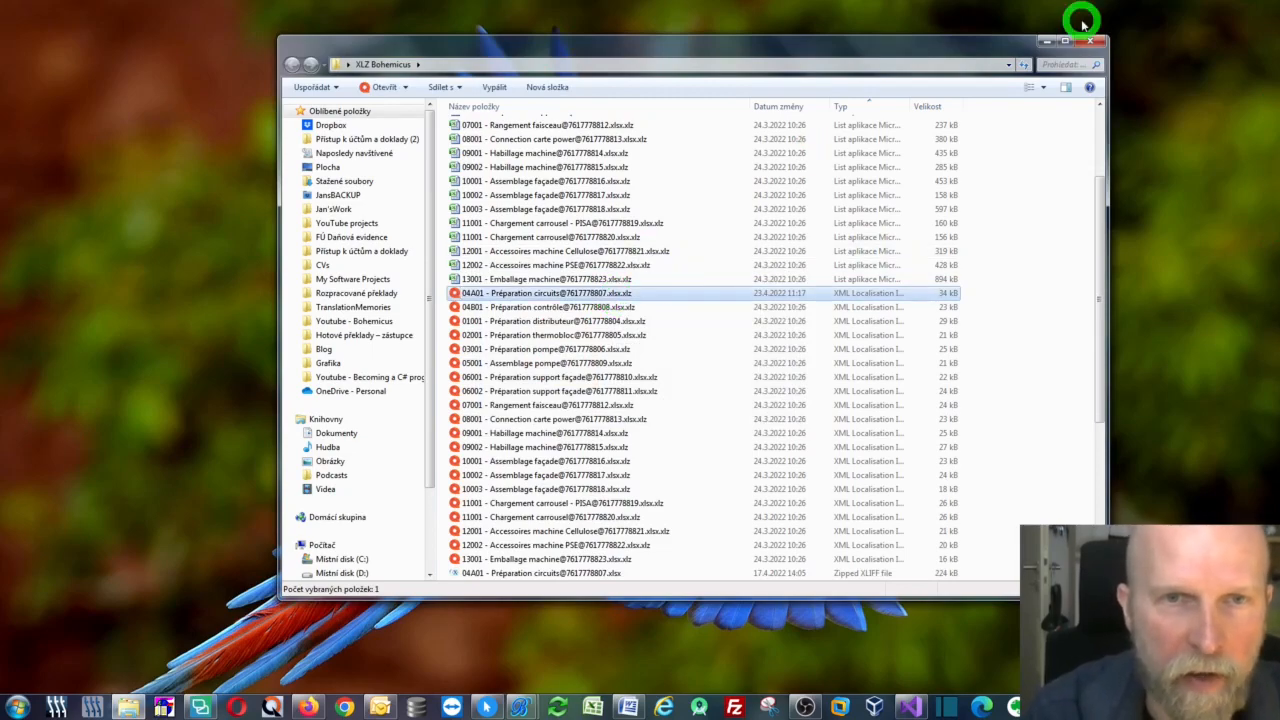
Switch to Bohemicus and load the renamed 04A01 XLF file into the XLZ (Idiom) file list under Trados/CATs
left_click_drag(654, 46, 934, 80)
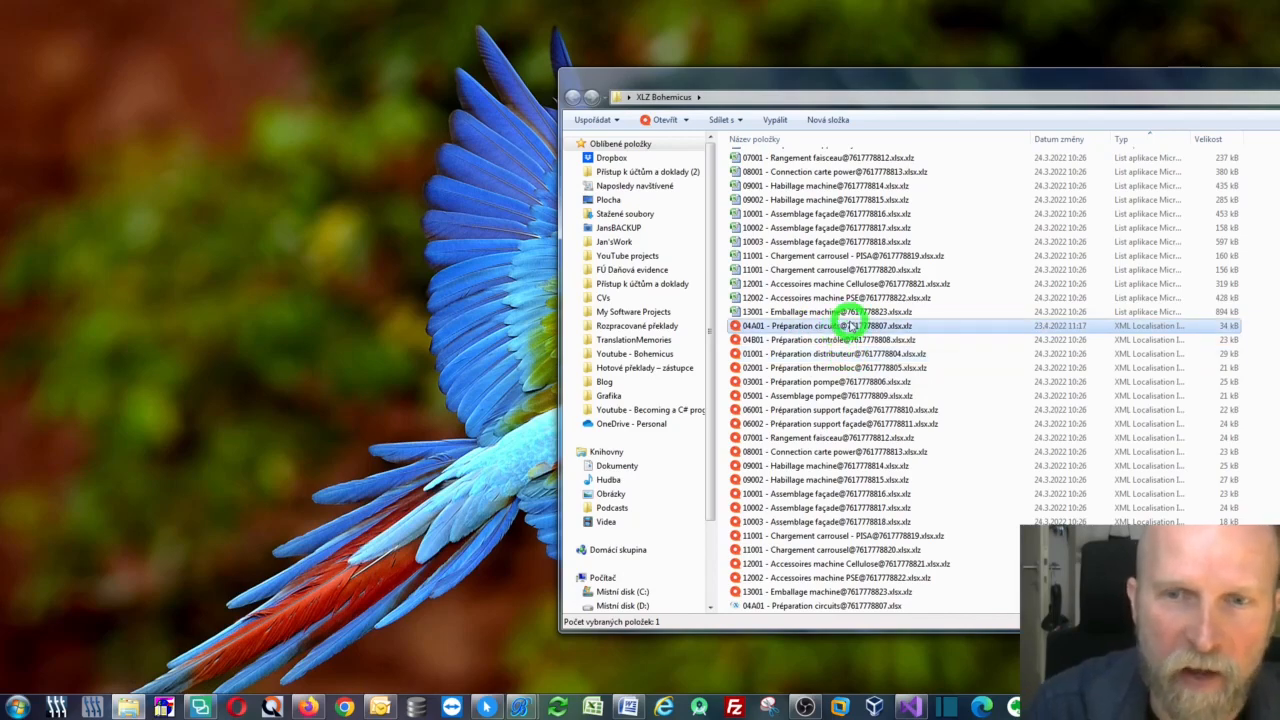
left_click(520, 707)
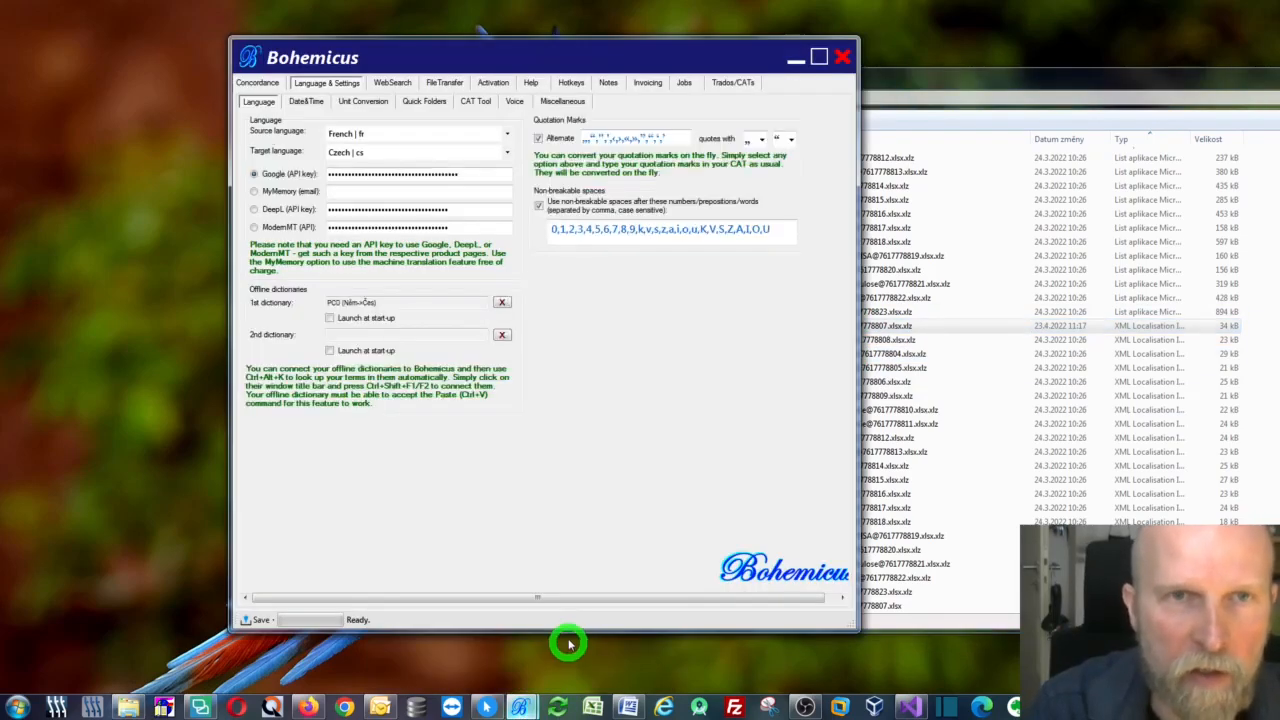
left_click(714, 84)
left_click_drag(713, 55, 542, 53)
left_click(800, 80)
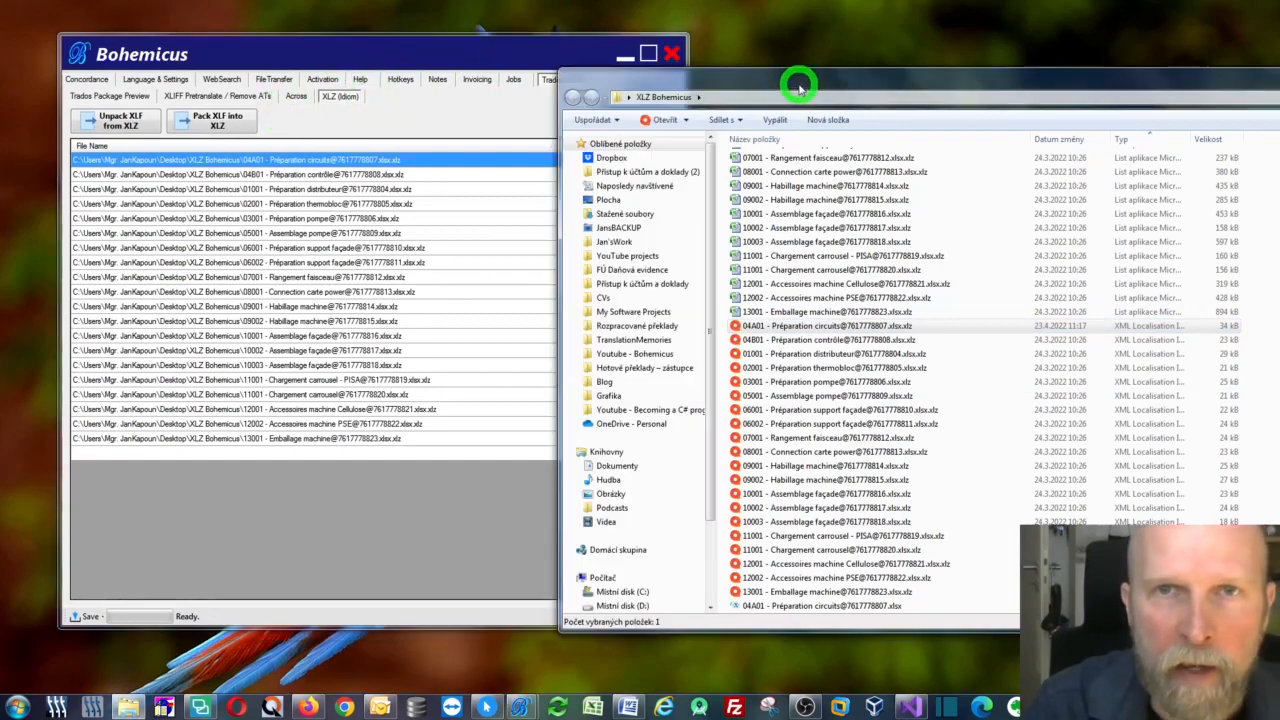
left_click(785, 325)
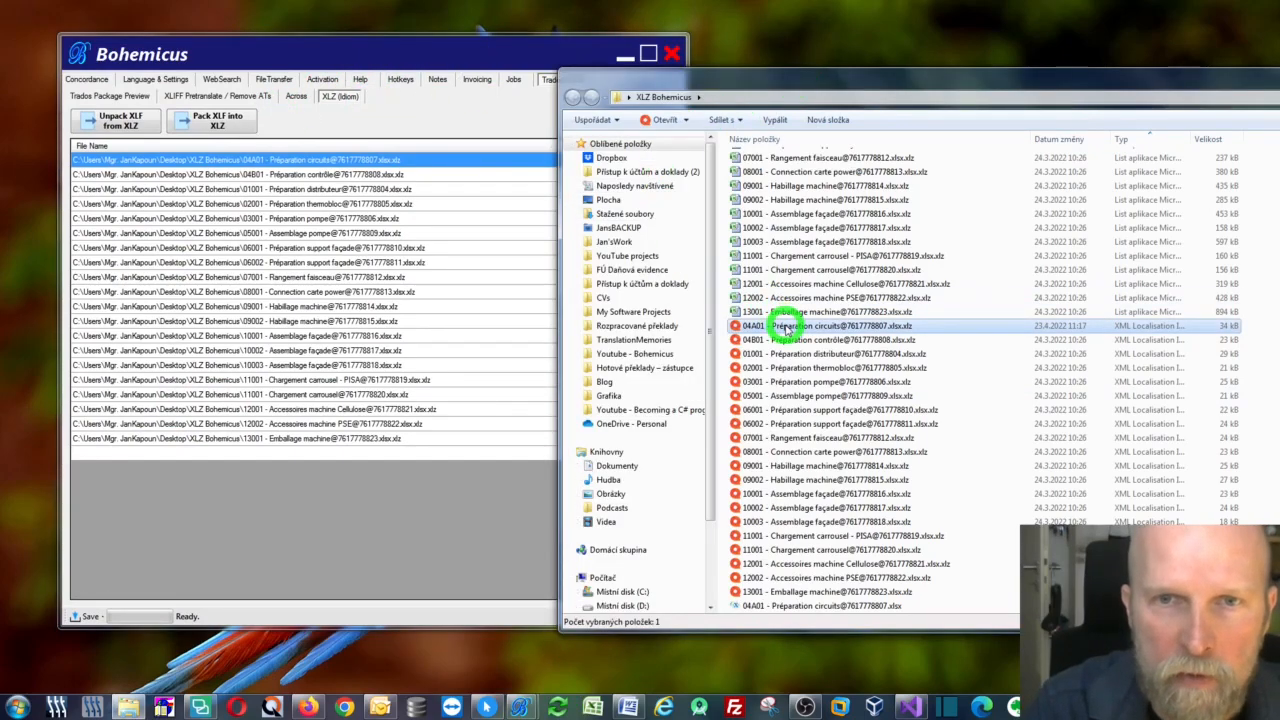
left_click_drag(785, 325, 391, 286)
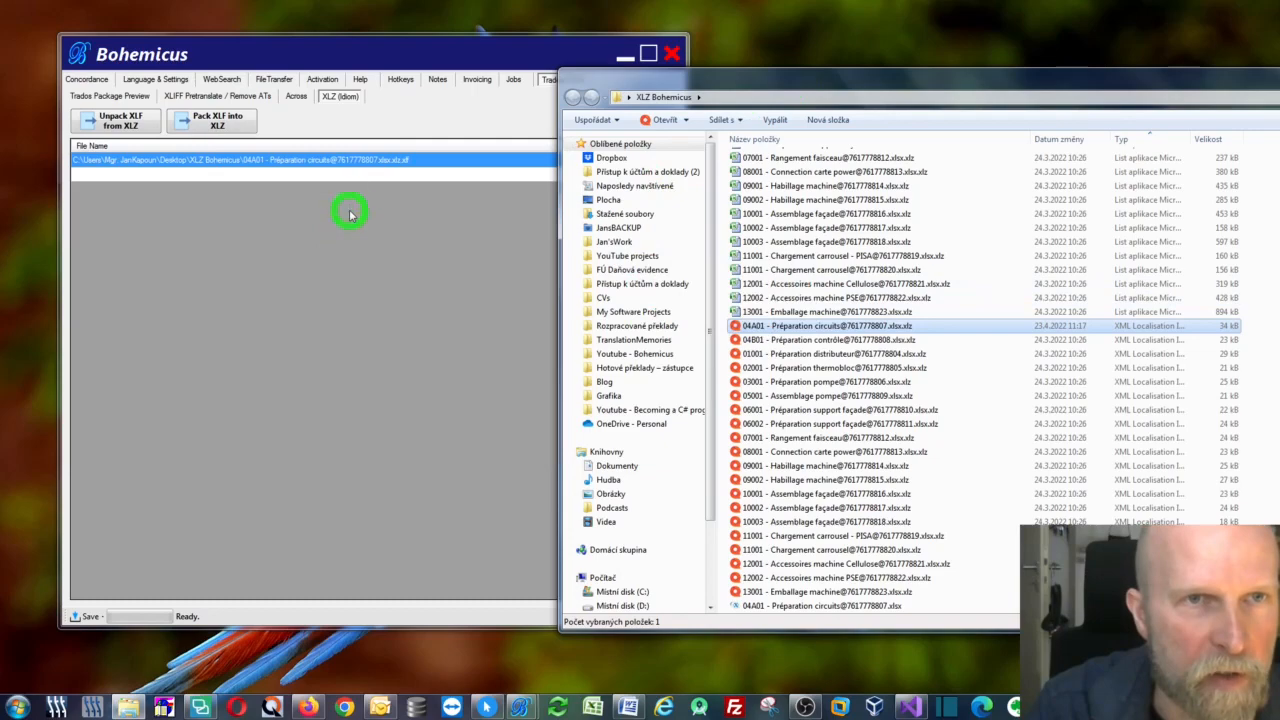
left_click(340, 124)
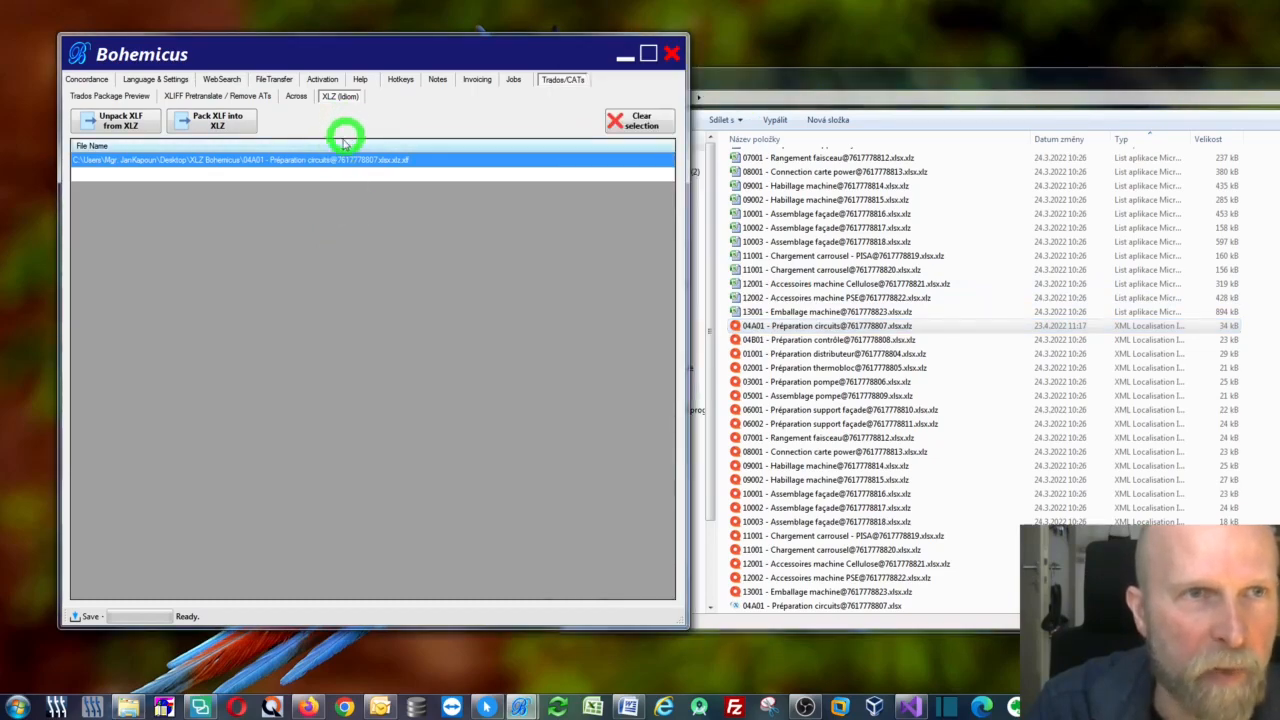
Pack the loaded 04A01 XLF file into its XLZ package and return to the XLZ Bohemicus folder
left_click(266, 205)
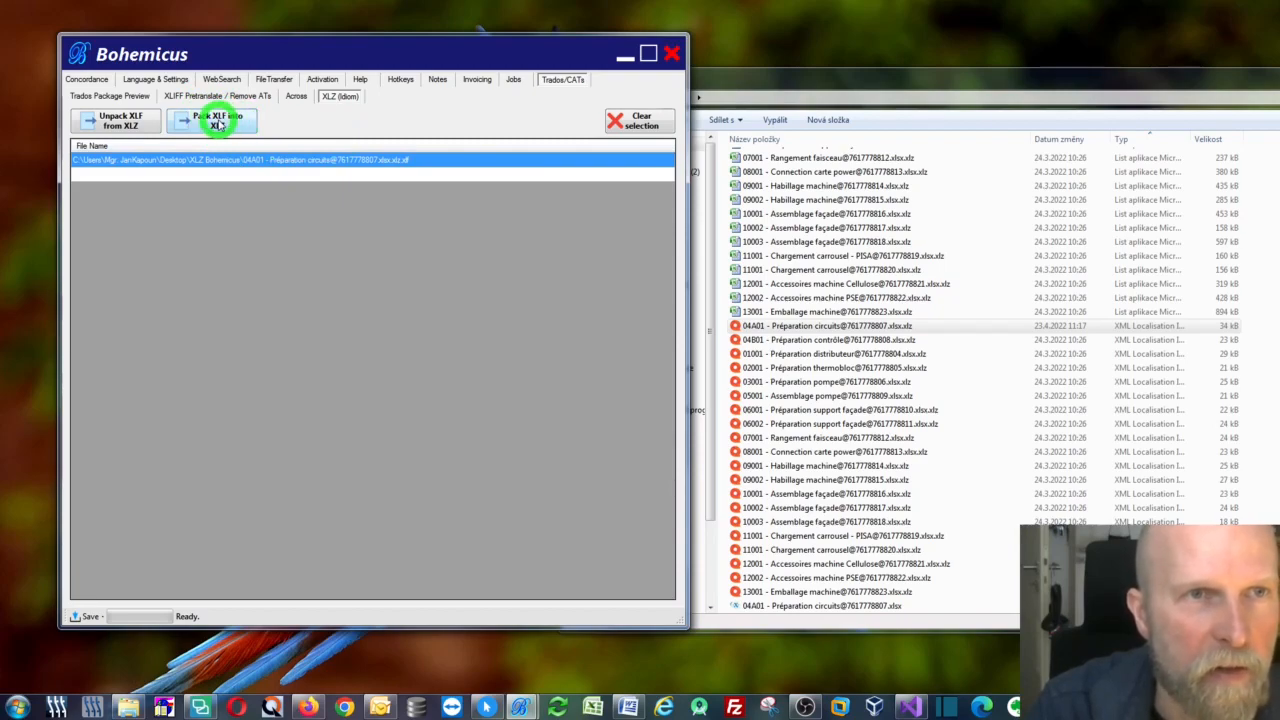
left_click(634, 398)
left_click(943, 323)
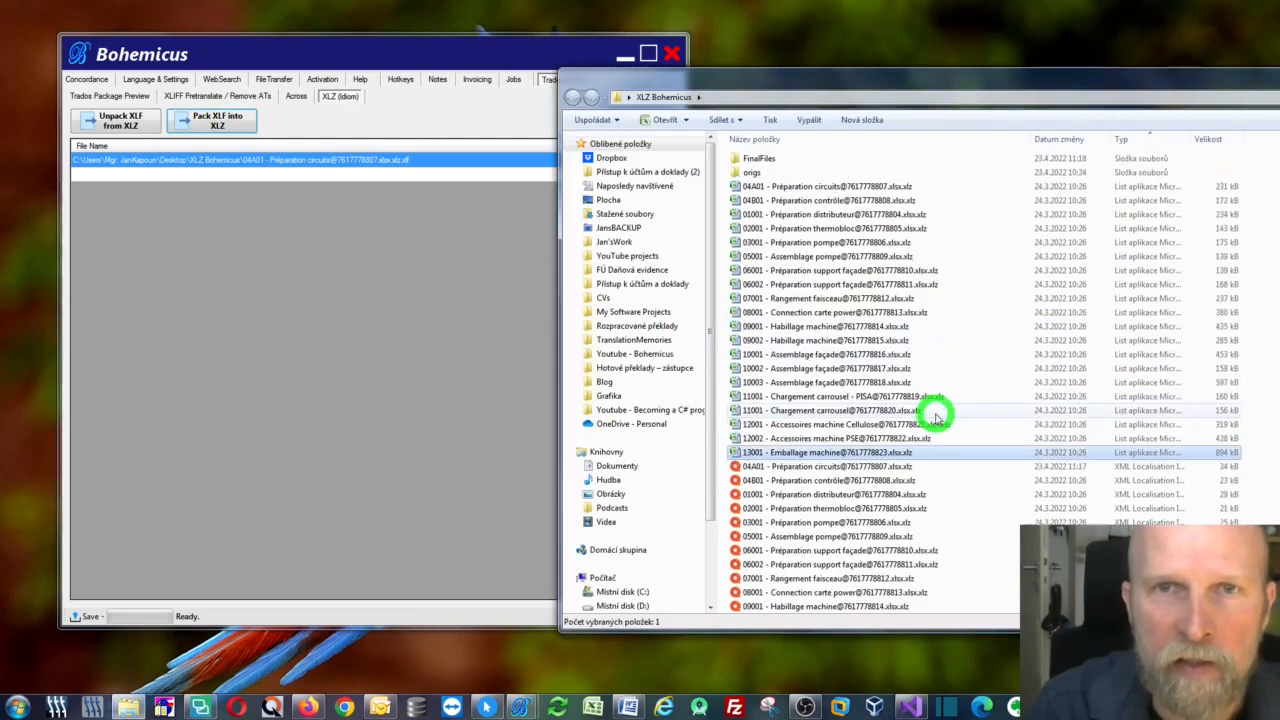
Open the packed 04A01 XLZ file from the FinalFiles folder in Translation Workspace XLIFF Editor, dismissing the key combination notice
double_click(759, 158)
left_click_drag(772, 82, 614, 106)
left_click(714, 158)
left_click(624, 54)
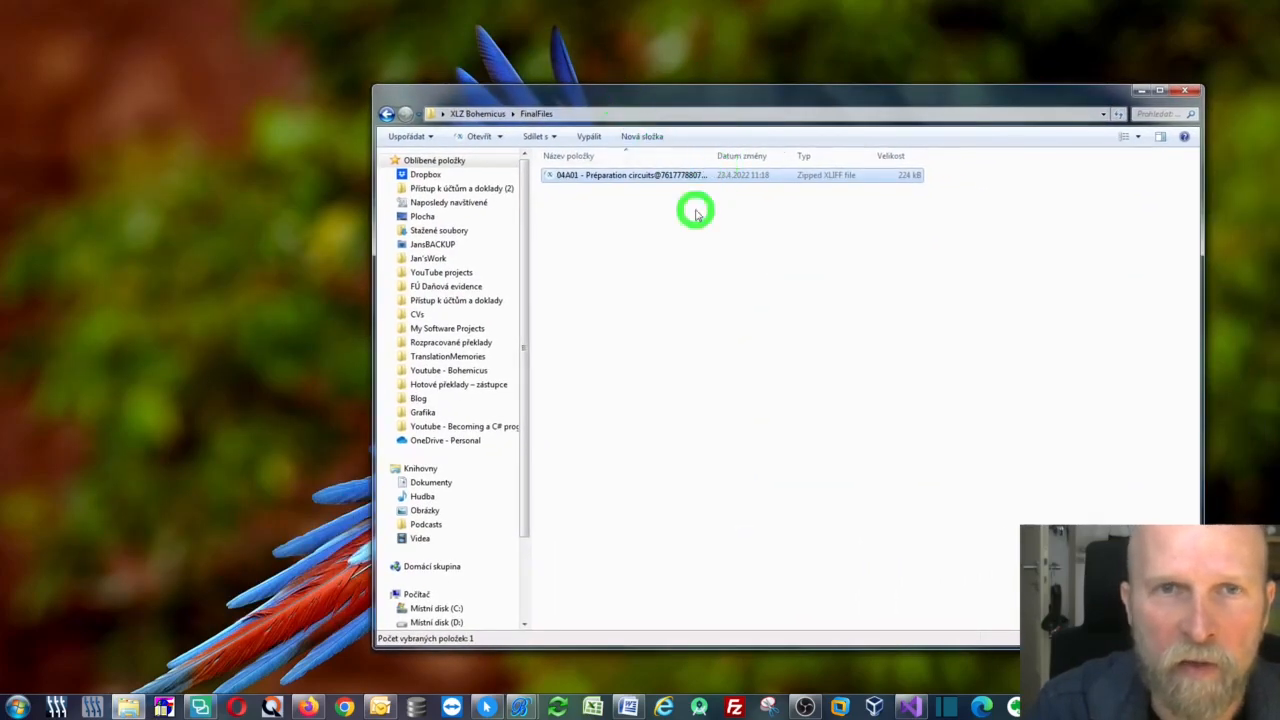
double_click(630, 177)
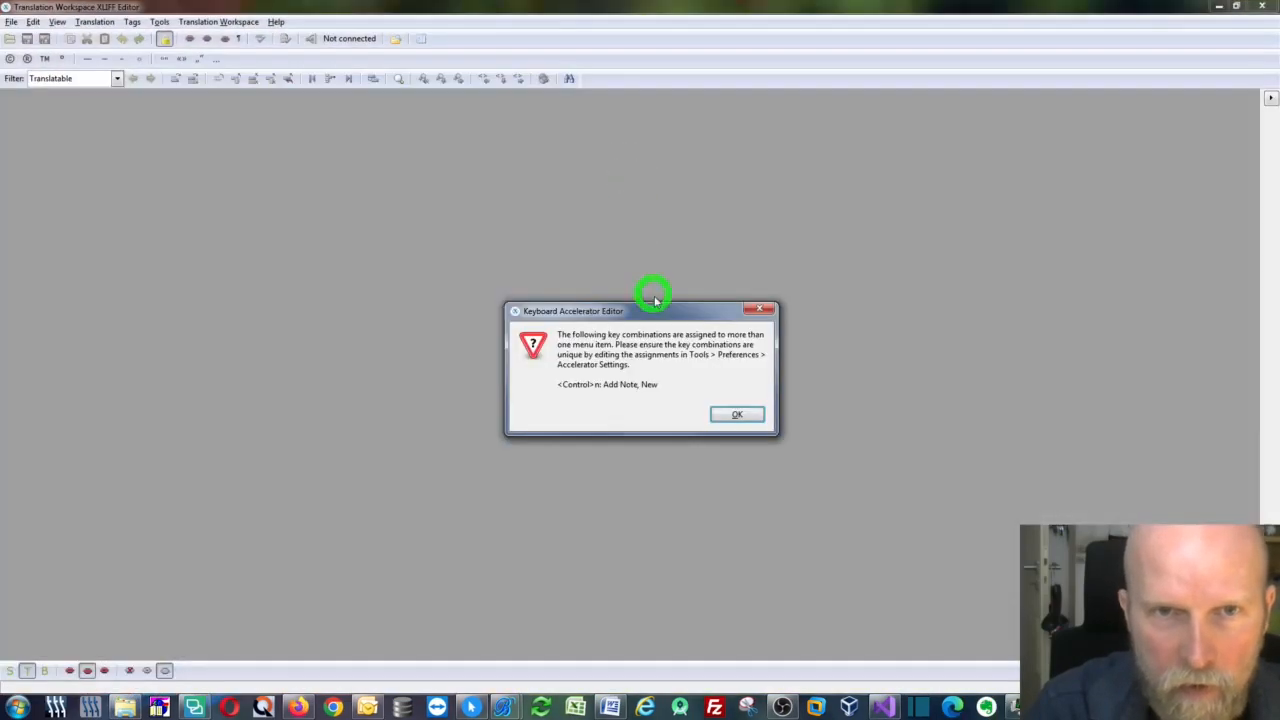
left_click(725, 416)
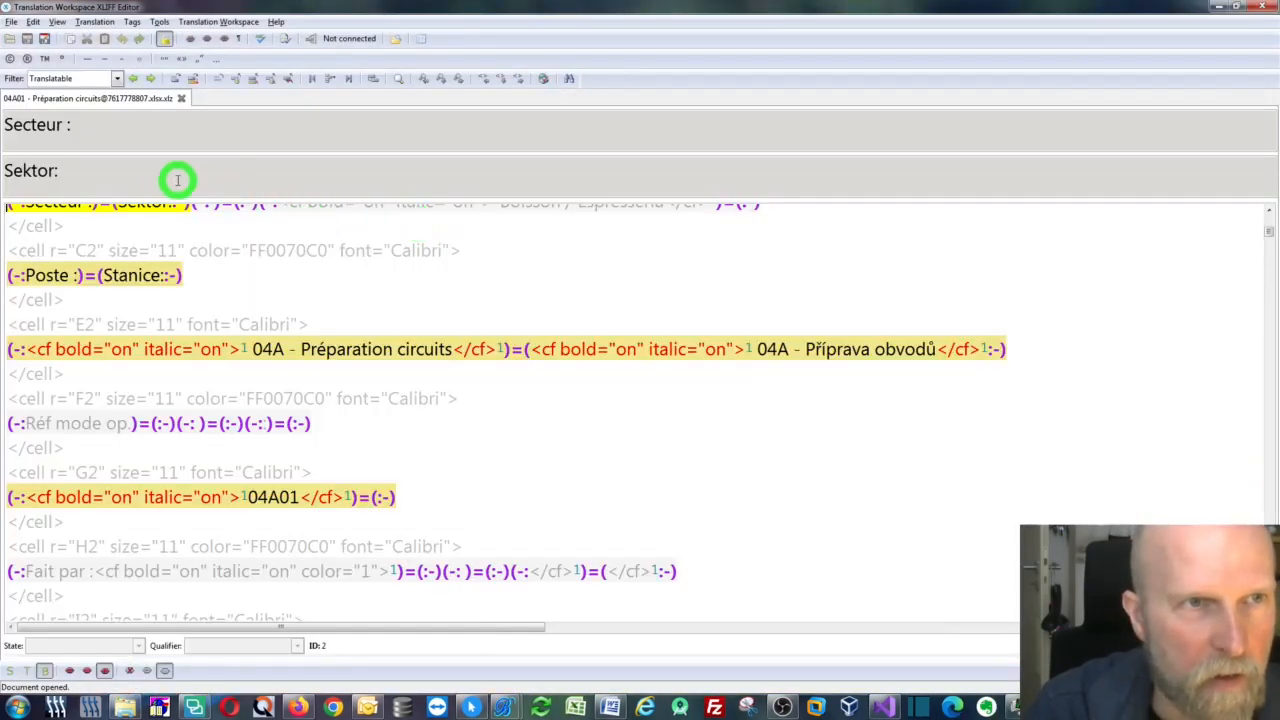
Check the Czech target text of the translated segments in the packed 04A01 file, including the sector, station, methods, date and steps entries
left_click(160, 177)
left_click(773, 236)
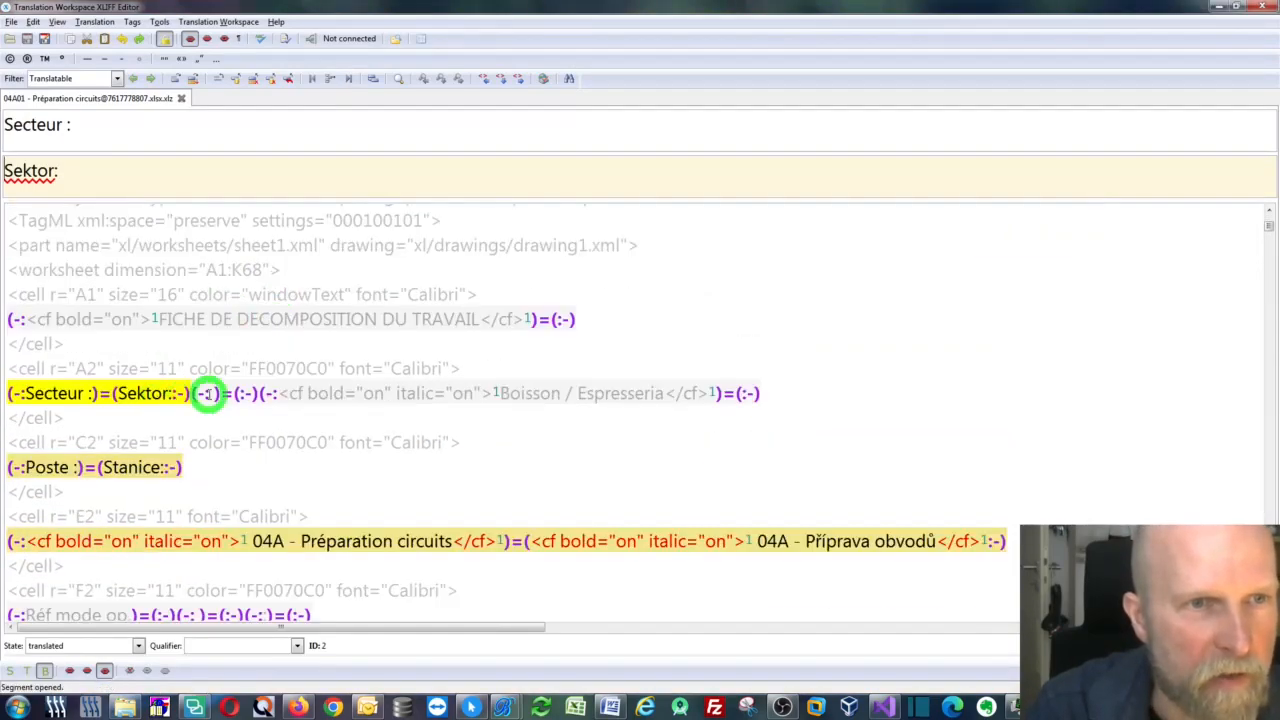
scroll(209, 393, "down", 2)
left_click(133, 377)
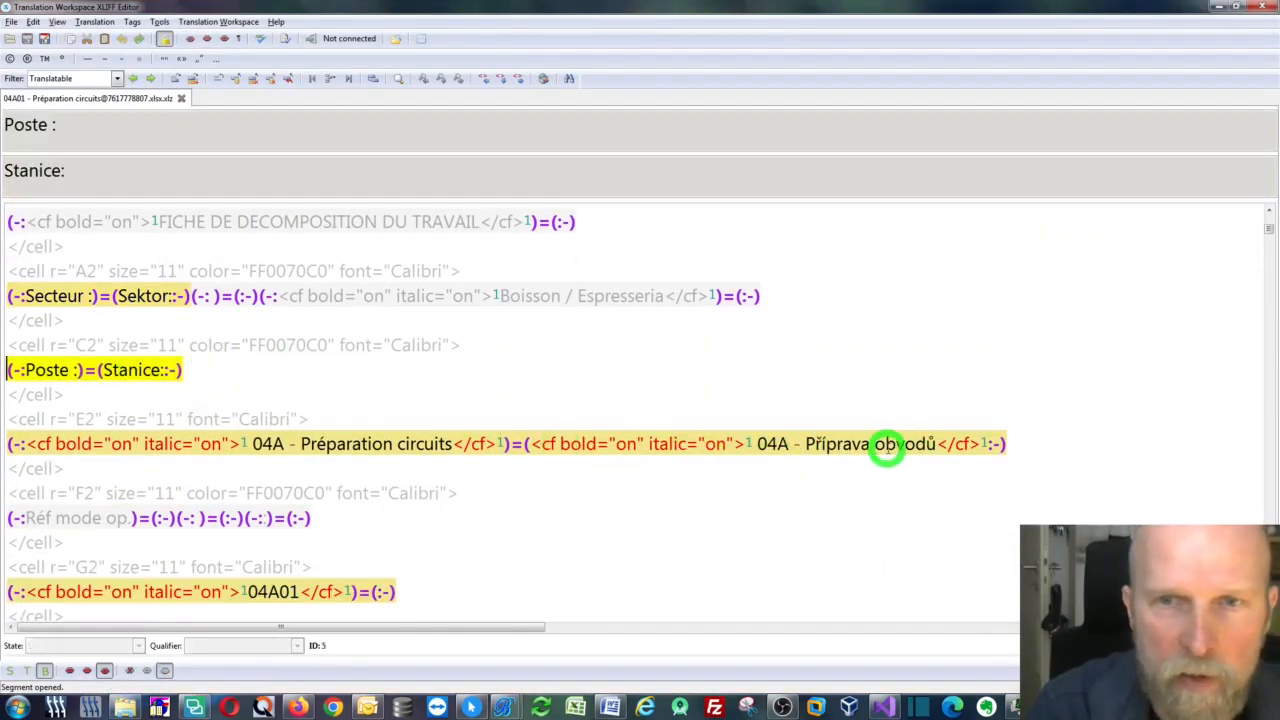
left_click(882, 449)
left_click(337, 490)
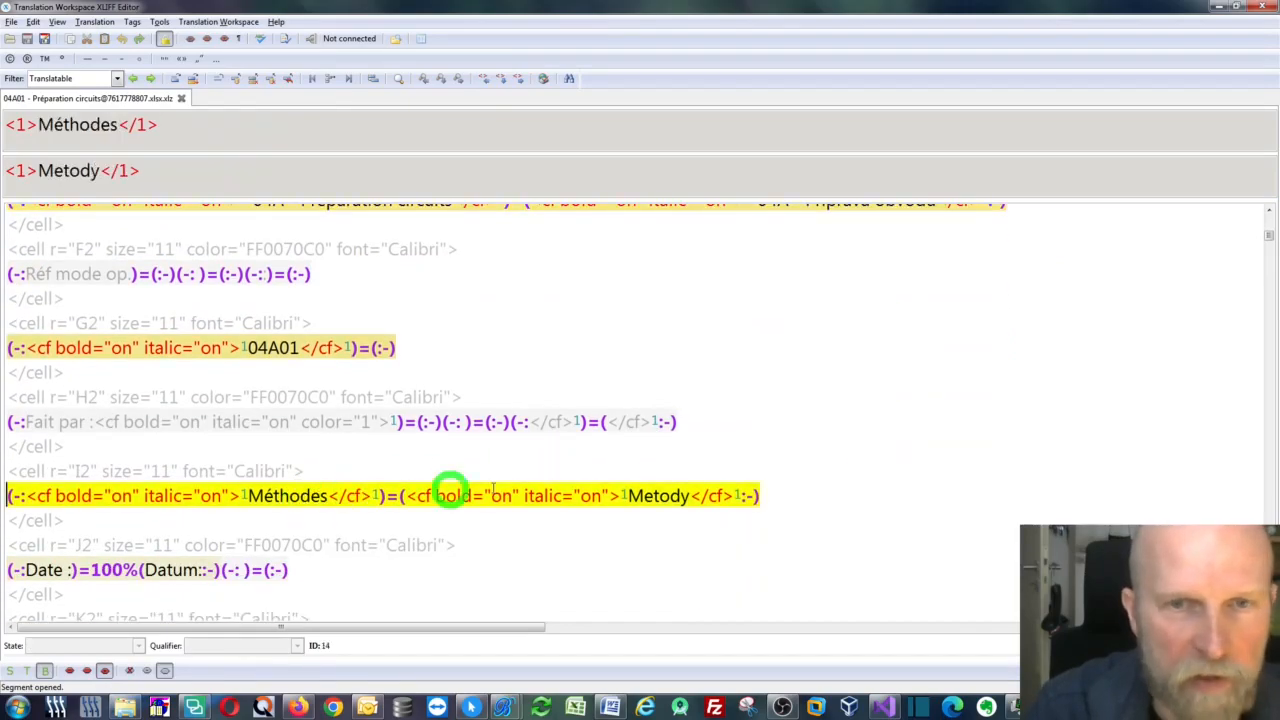
scroll(744, 472, "down", 2)
scroll(730, 468, "down", 3)
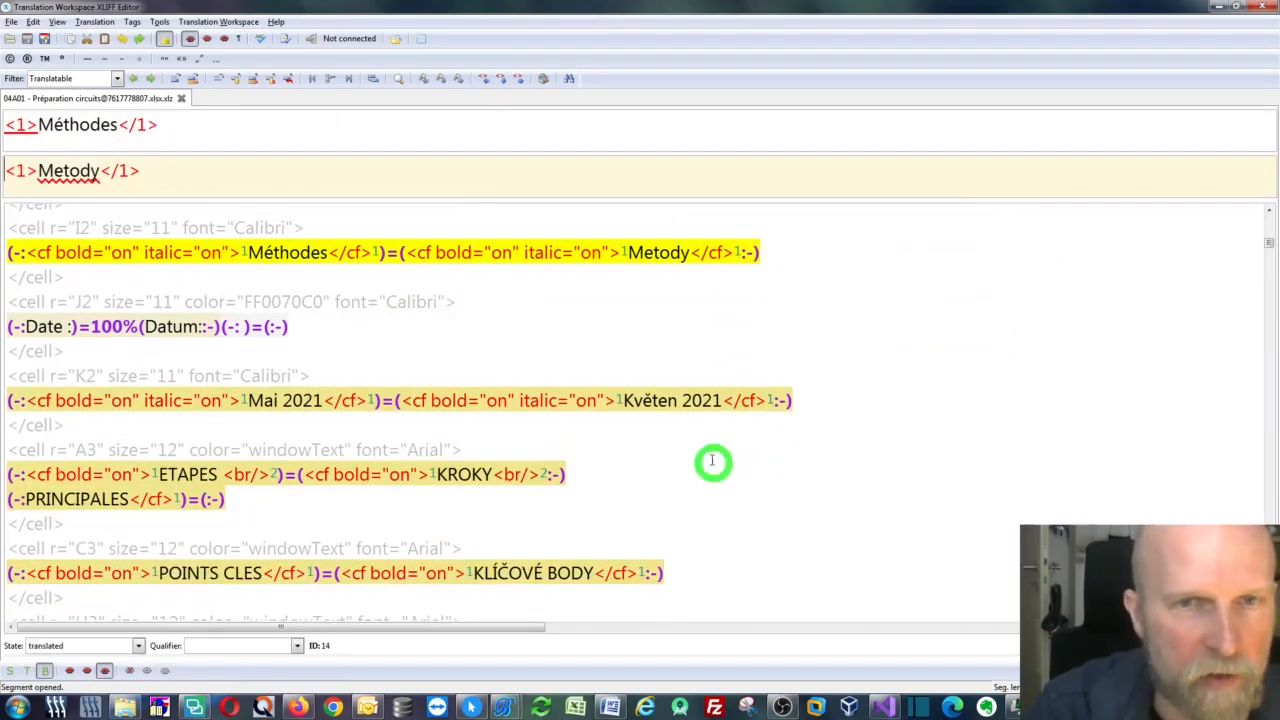
left_click(666, 403)
scroll(600, 425, "down", 3)
left_click(470, 378)
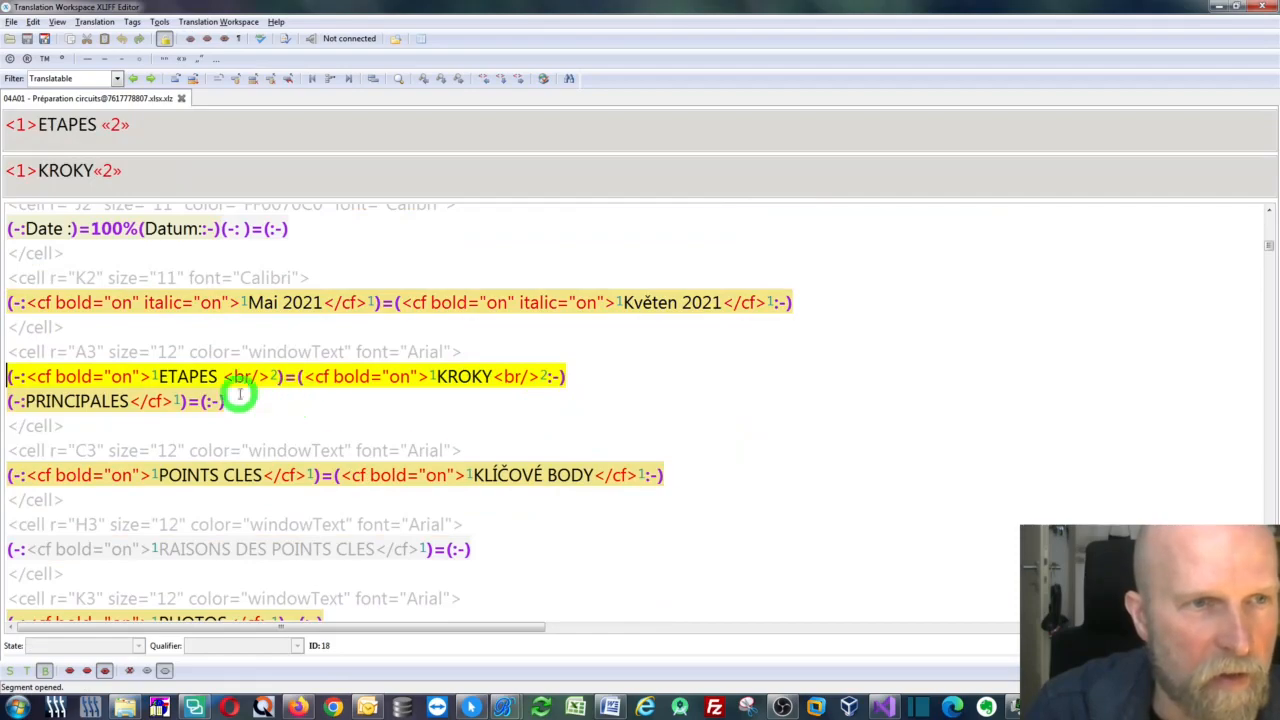
scroll(574, 355, "up", 3)
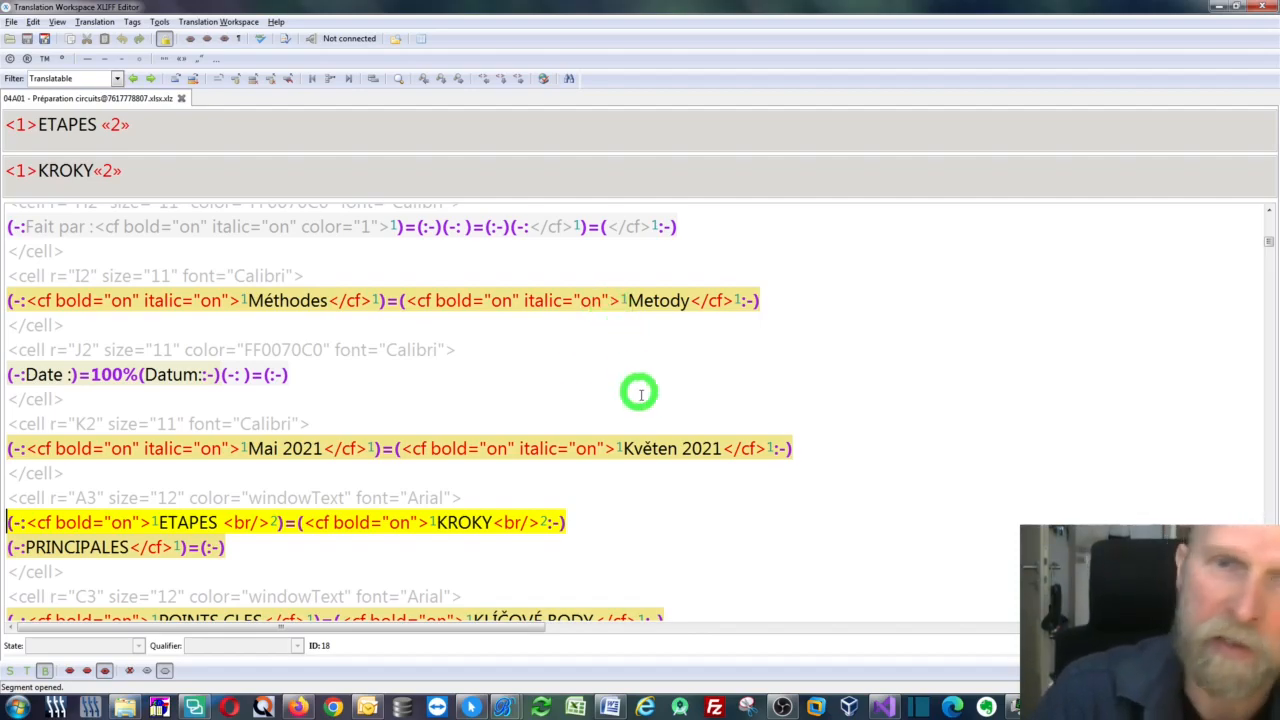
left_click(645, 448)
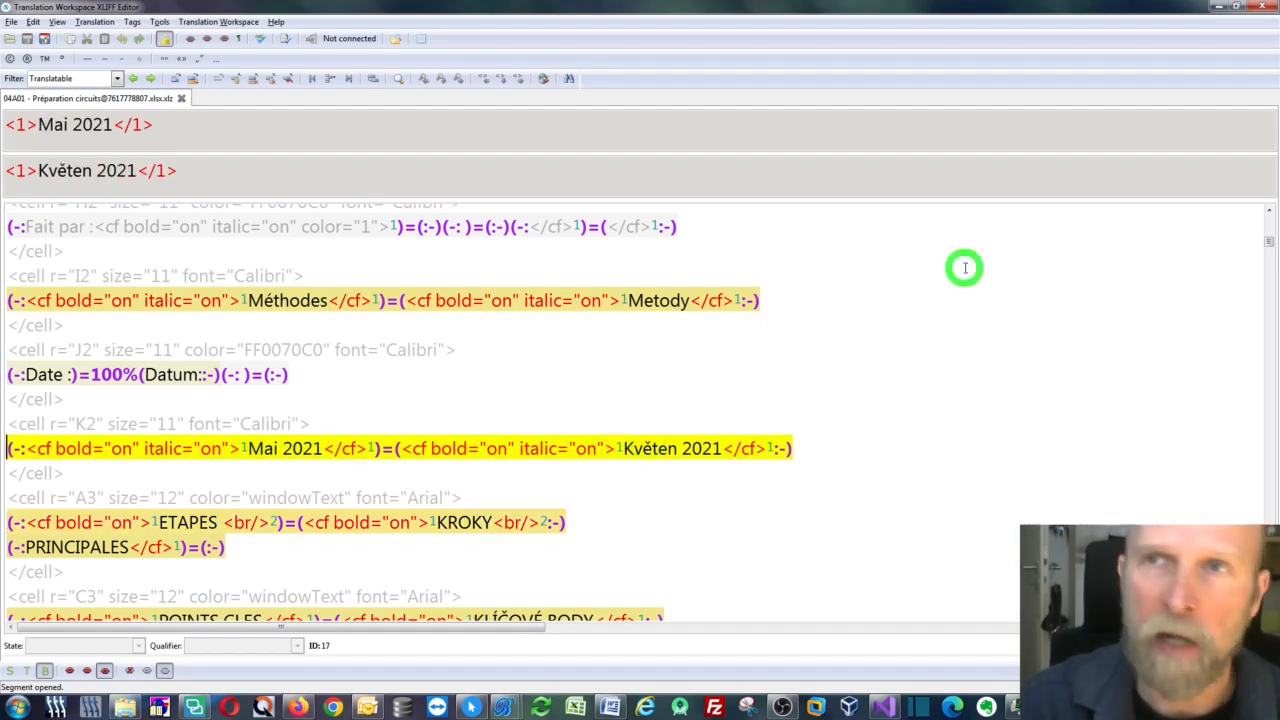
Minimize the XLIFF editor, revisit Bohemicus, and widen the name column in the FinalFiles folder to show the full XLZ file name
left_click(1218, 7)
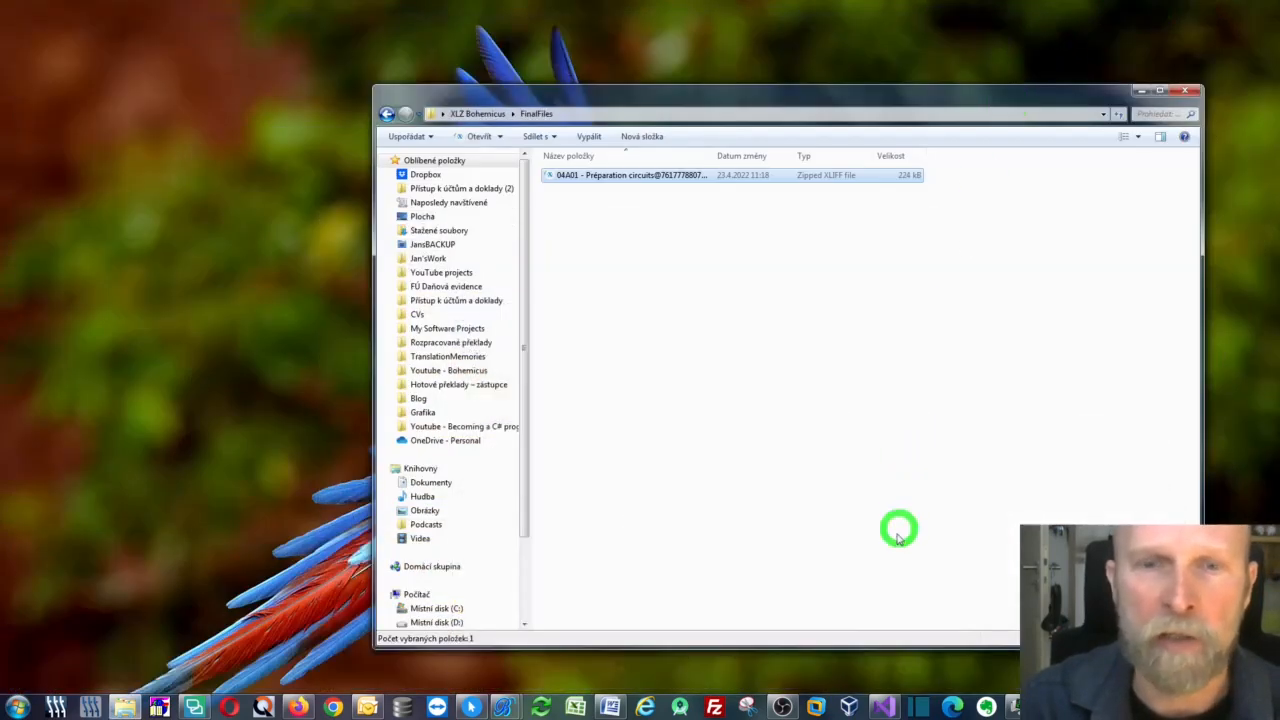
mouse_move(511, 706)
left_click(556, 631)
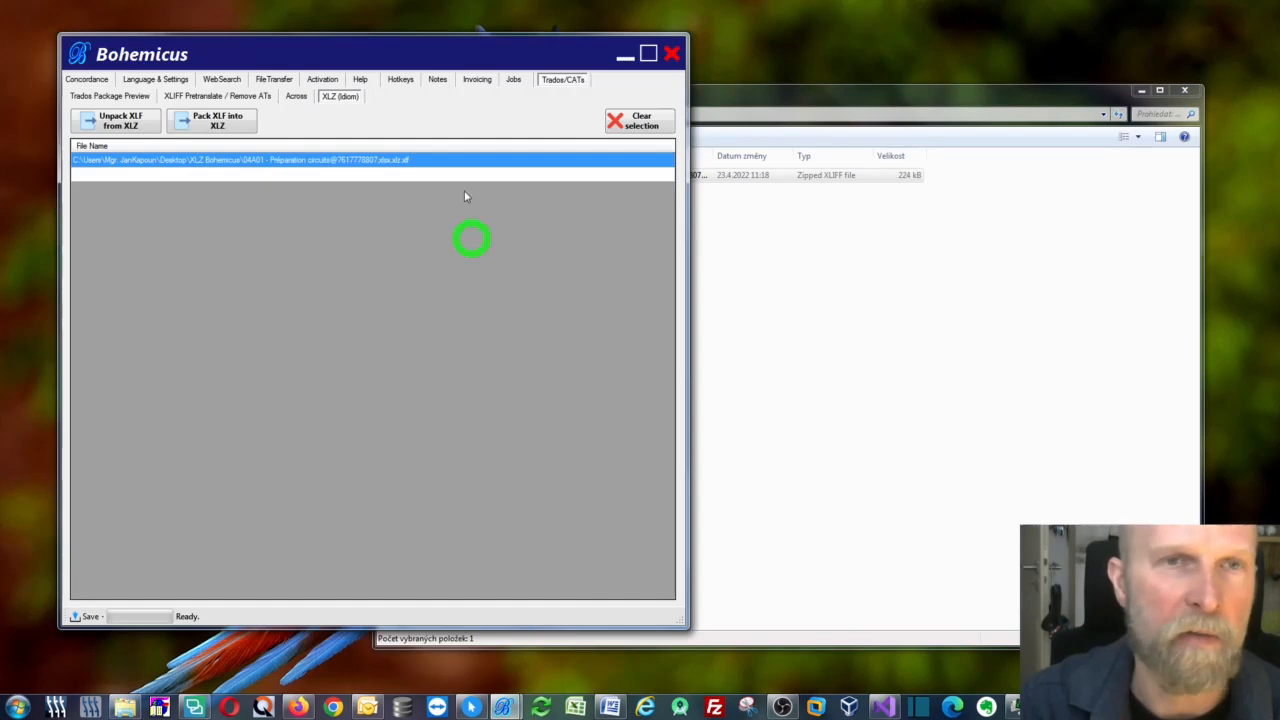
left_click_drag(449, 51, 612, 52)
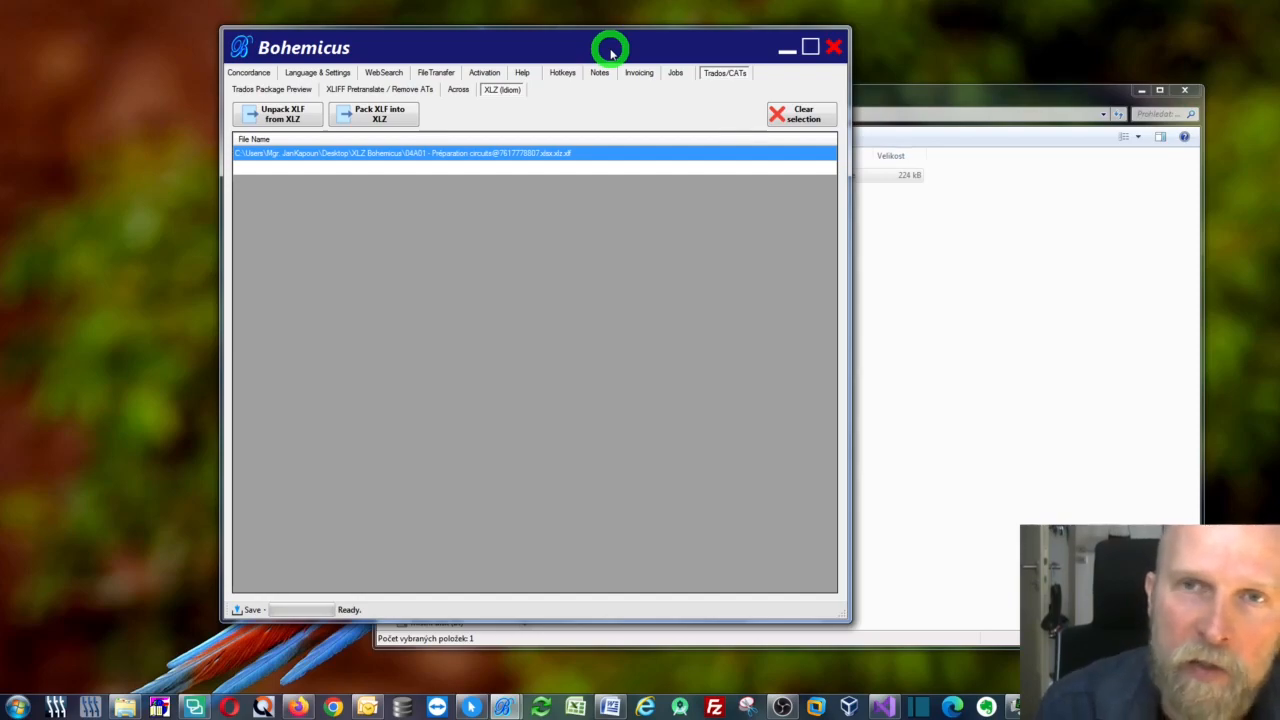
left_click_drag(900, 94, 763, 72)
left_click(783, 47)
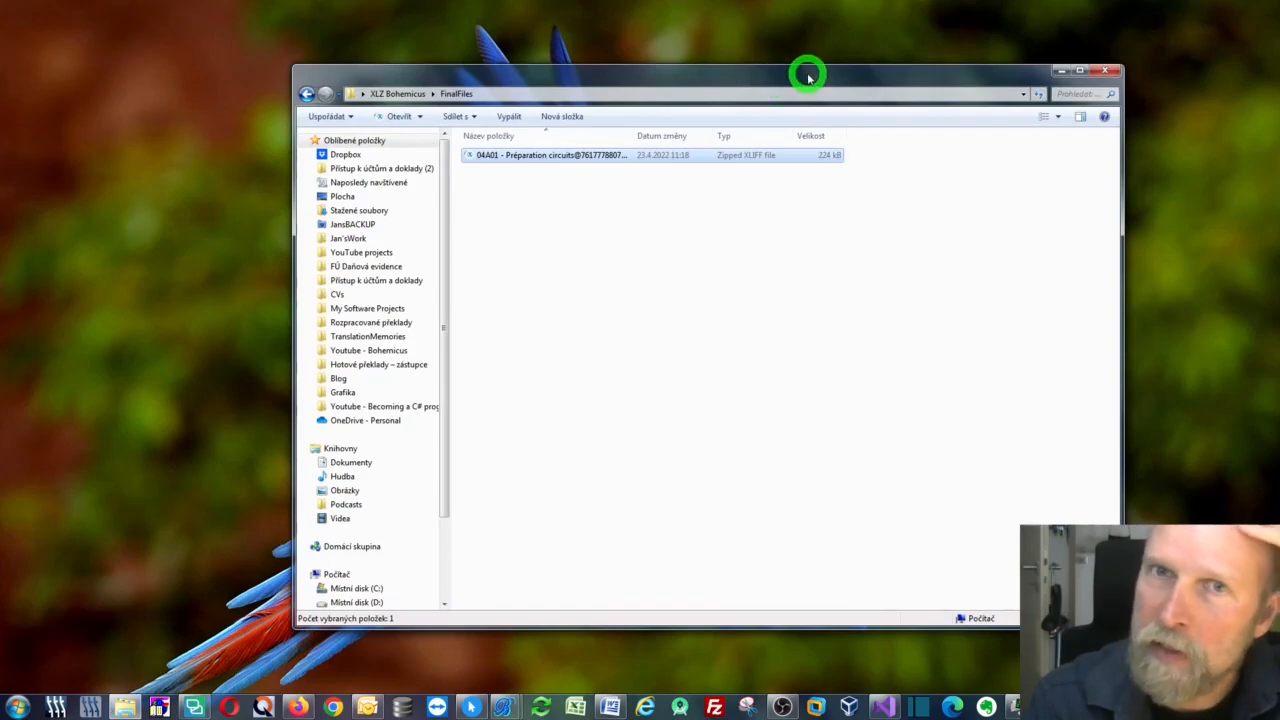
left_click_drag(634, 137, 764, 137)
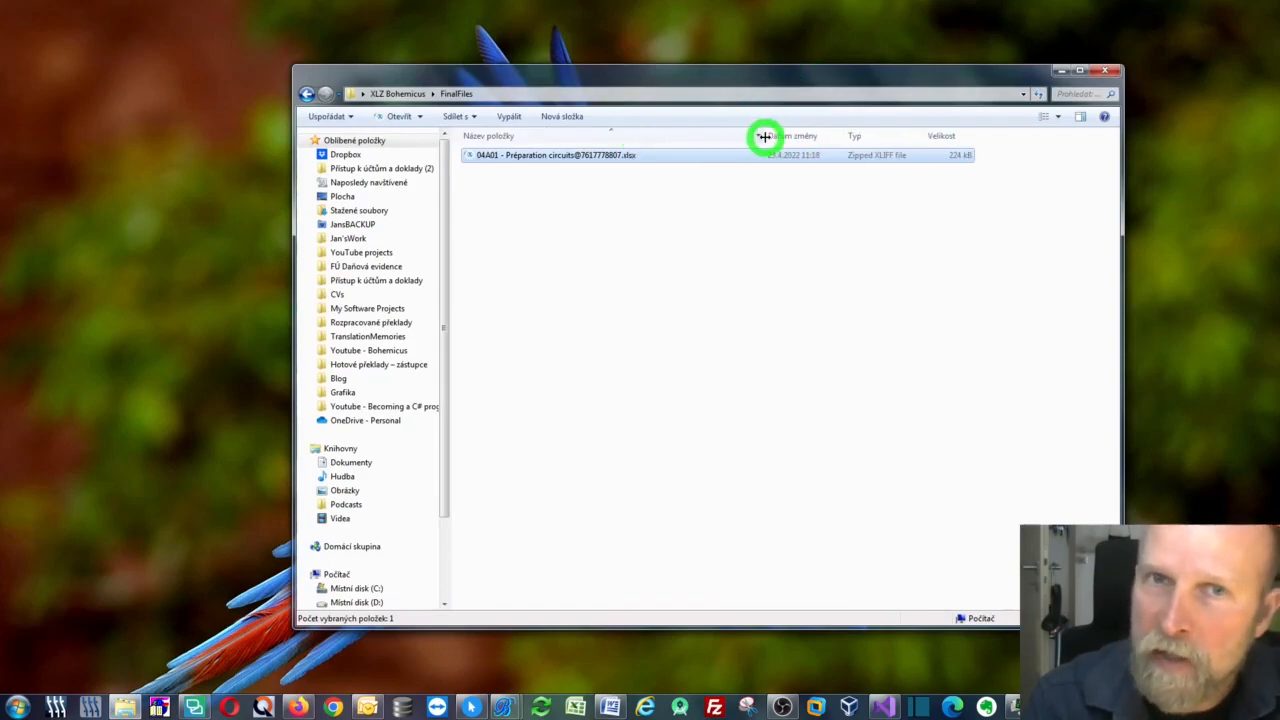
Rename the extension of the packed 04A01 file in FinalFiles by appending .zip after .xlsx.xlz
right_click(555, 155)
left_click(592, 174)
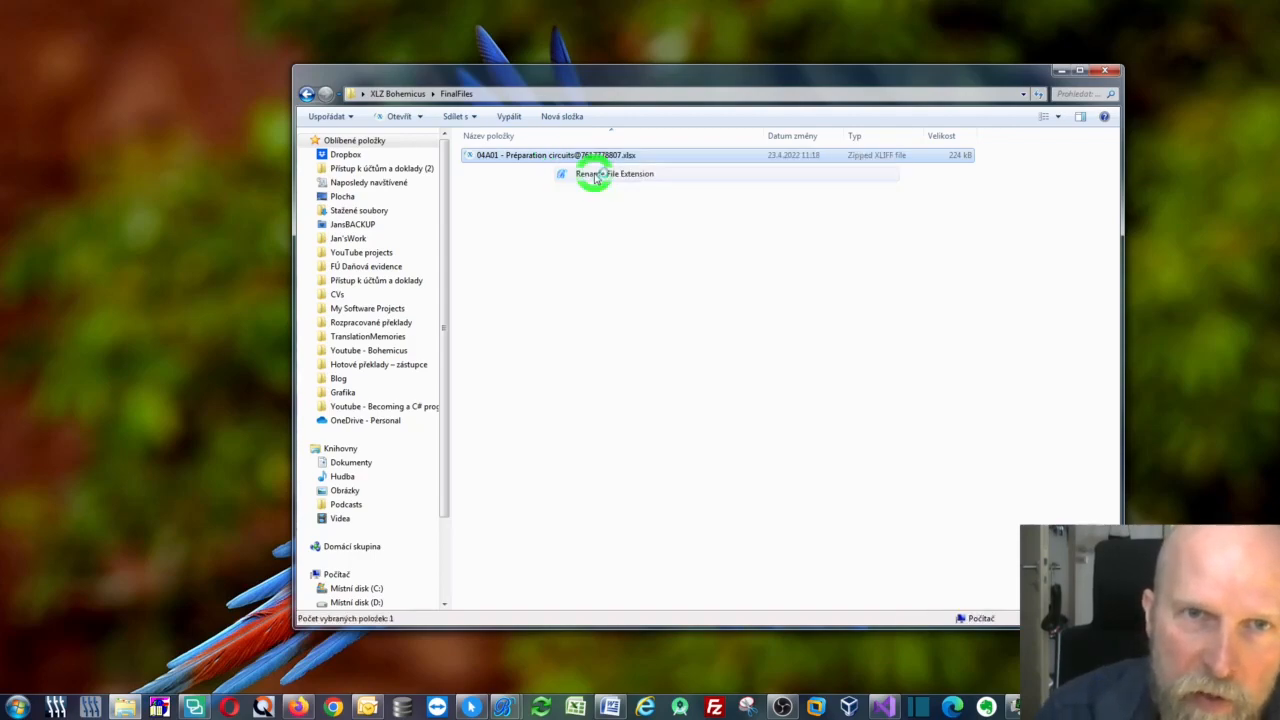
key("End")
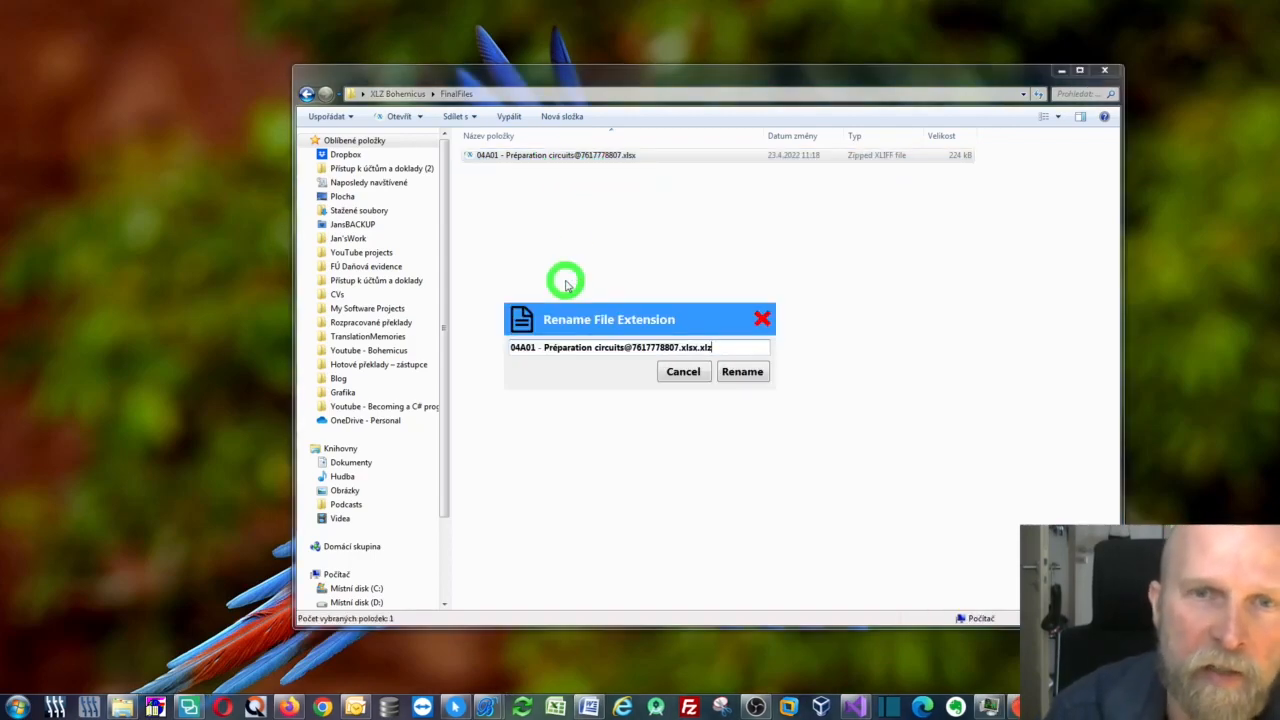
type(".zip")
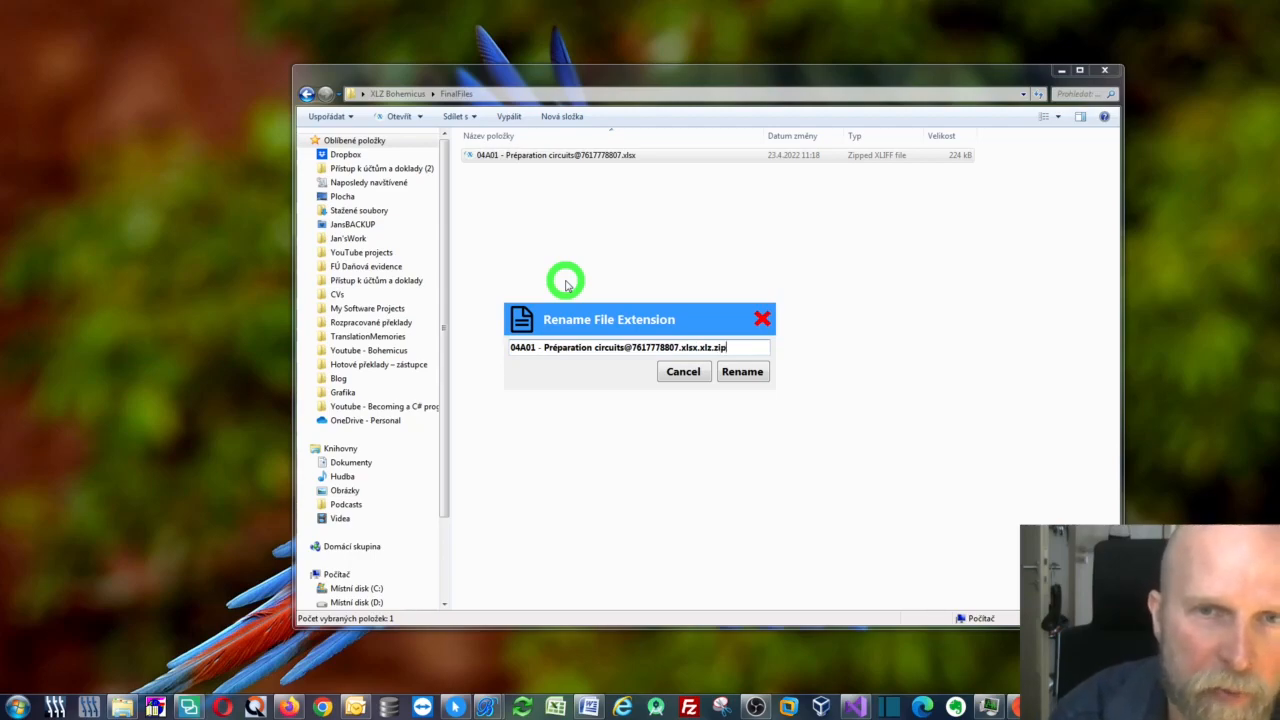
key("Return")
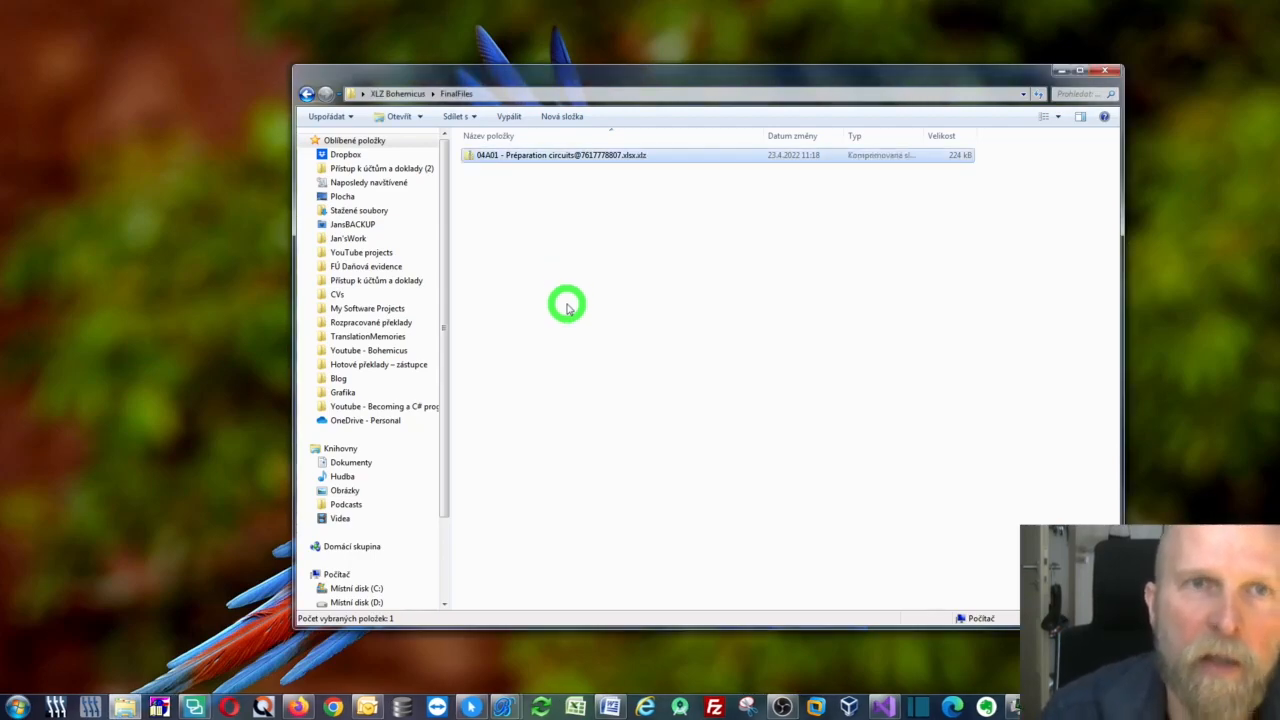
Open the renamed 04A01 archive and inspect its content, skeleton.skl and source files
double_click(558, 157)
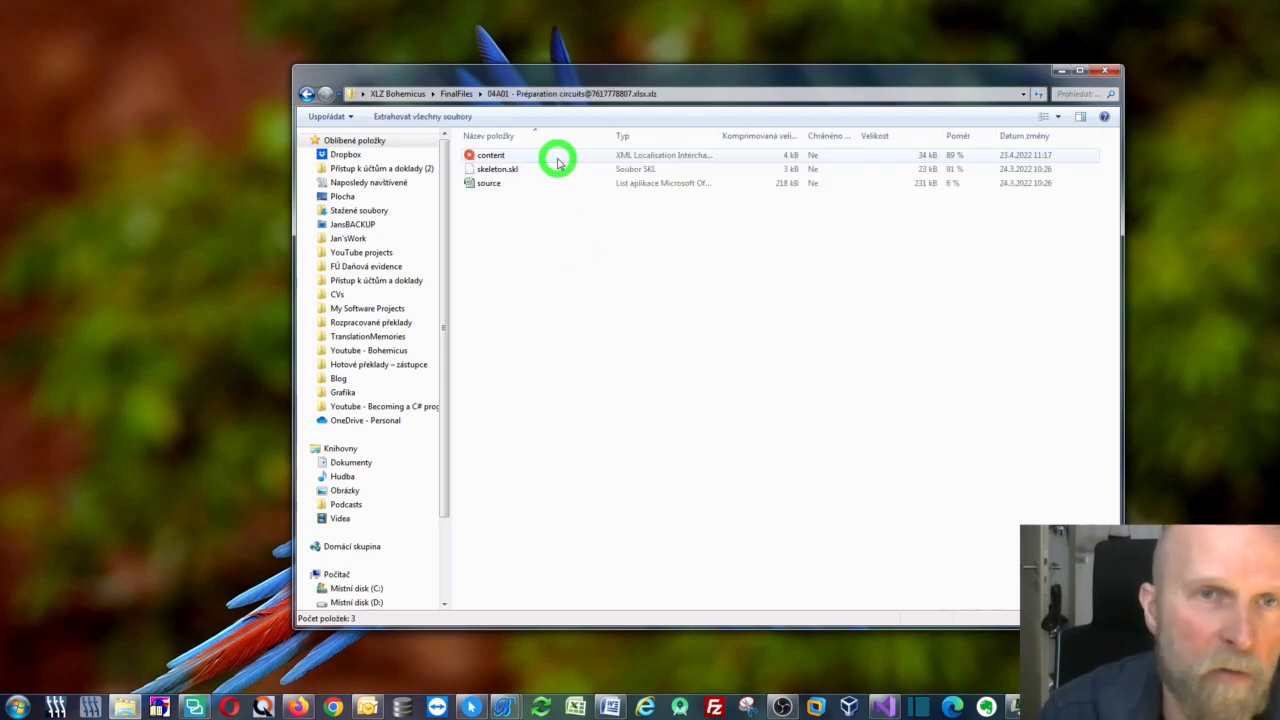
left_click(508, 157)
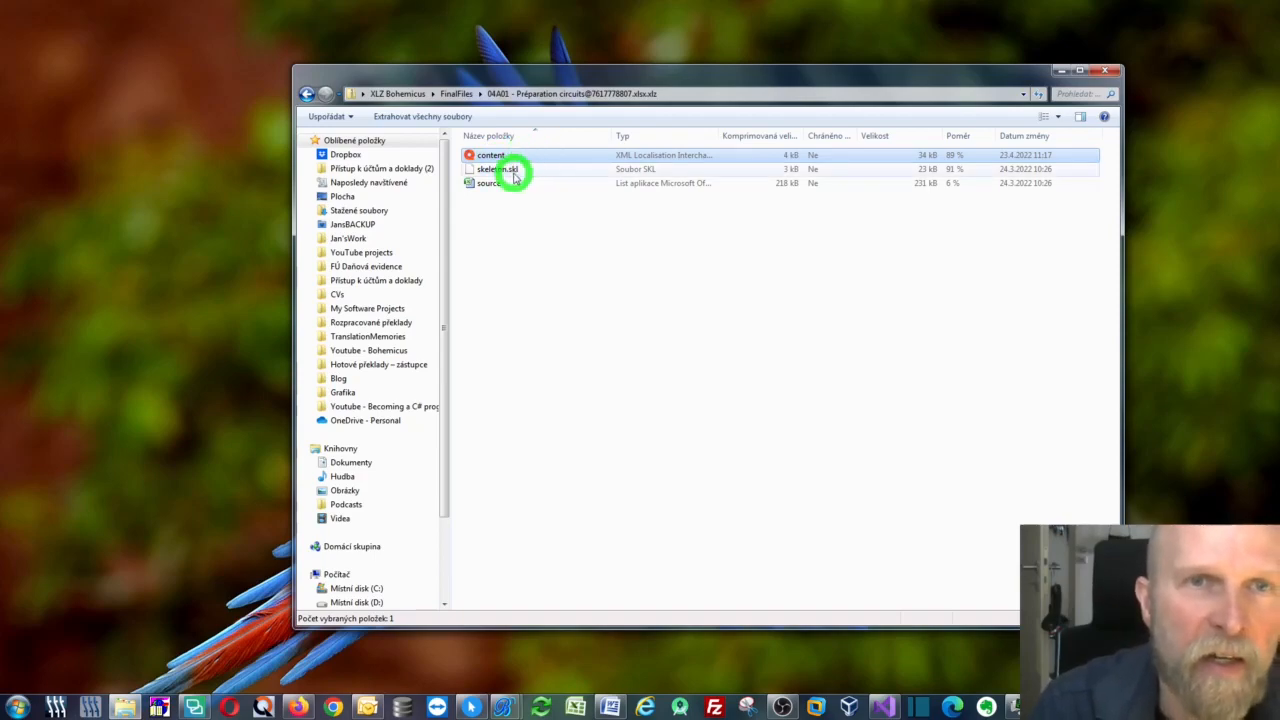
left_click(514, 176)
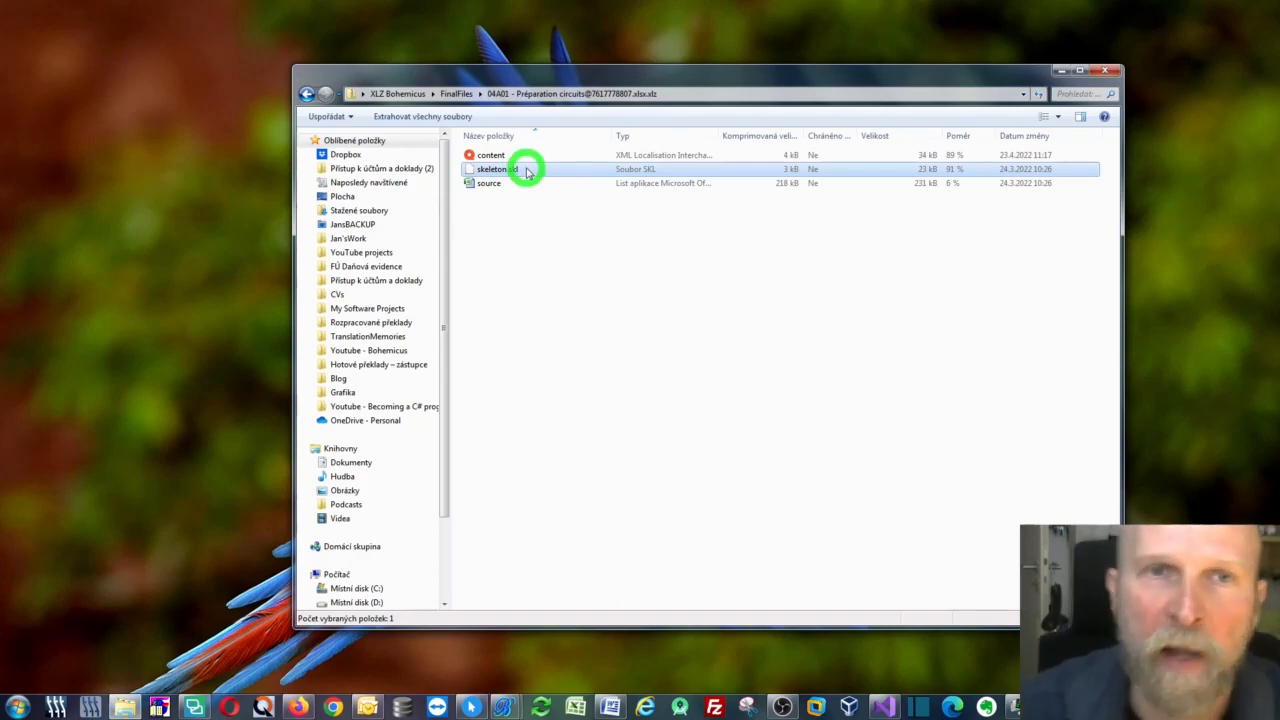
left_click(507, 188)
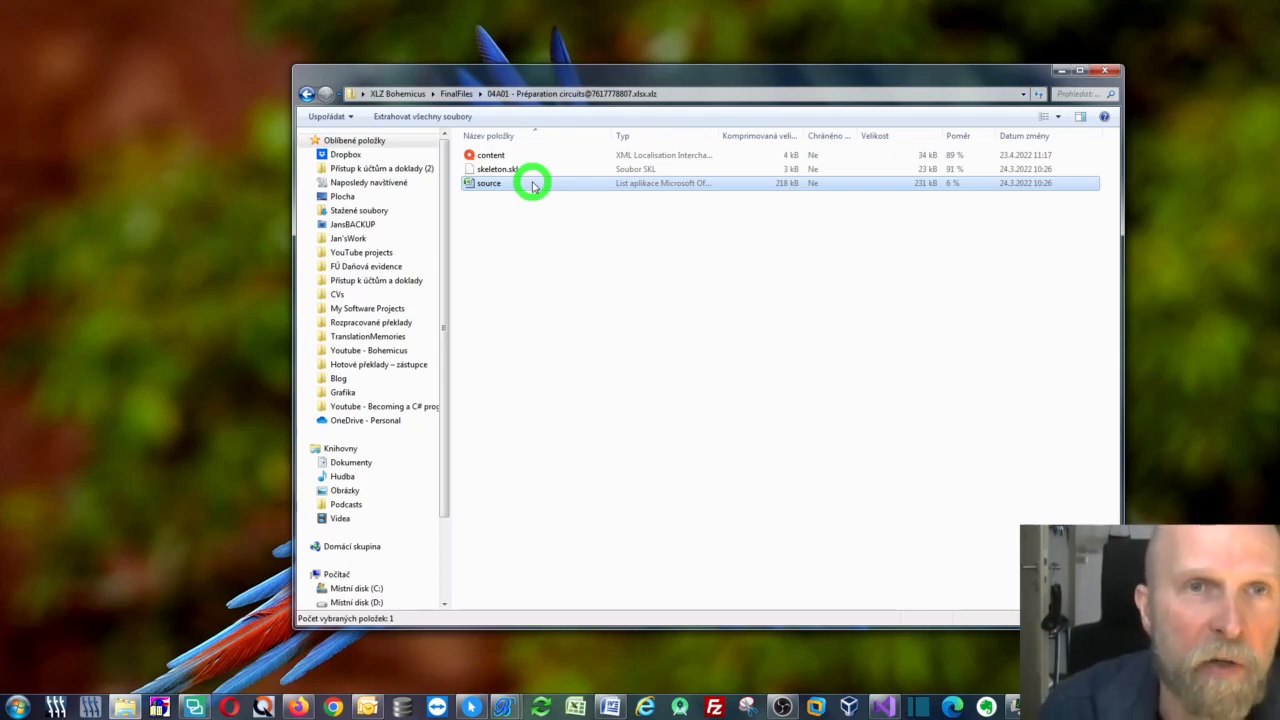
Return to the XLZ Bohemicus folder and look through the Excel source files listed there, from 04A01 to 12001
left_click(458, 96)
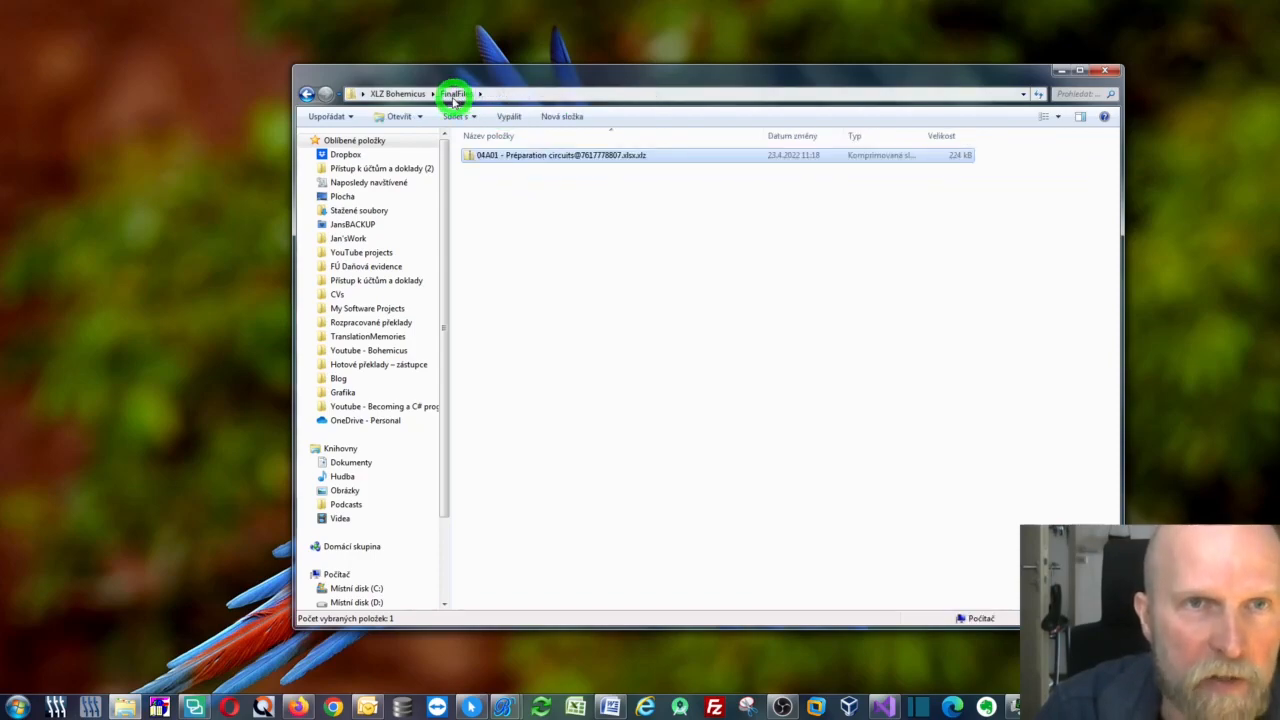
left_click(396, 93)
left_click(530, 183)
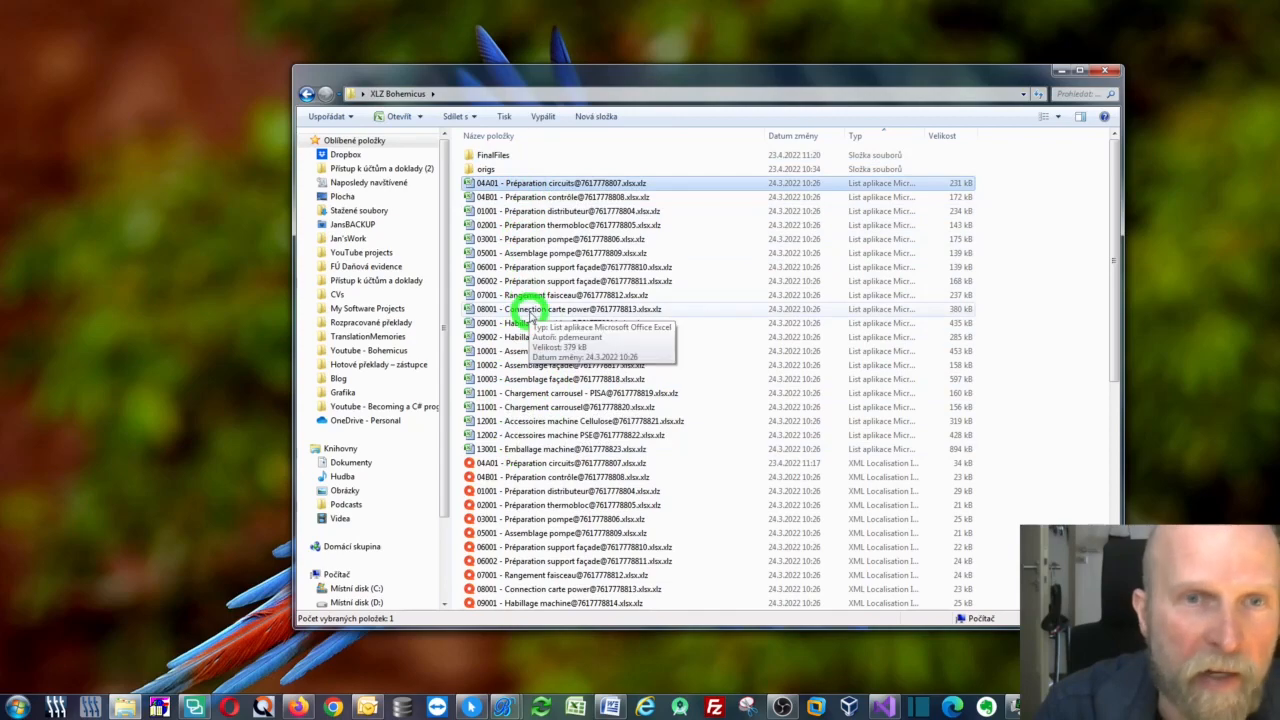
left_click(528, 211)
left_click(517, 252)
left_click(522, 295)
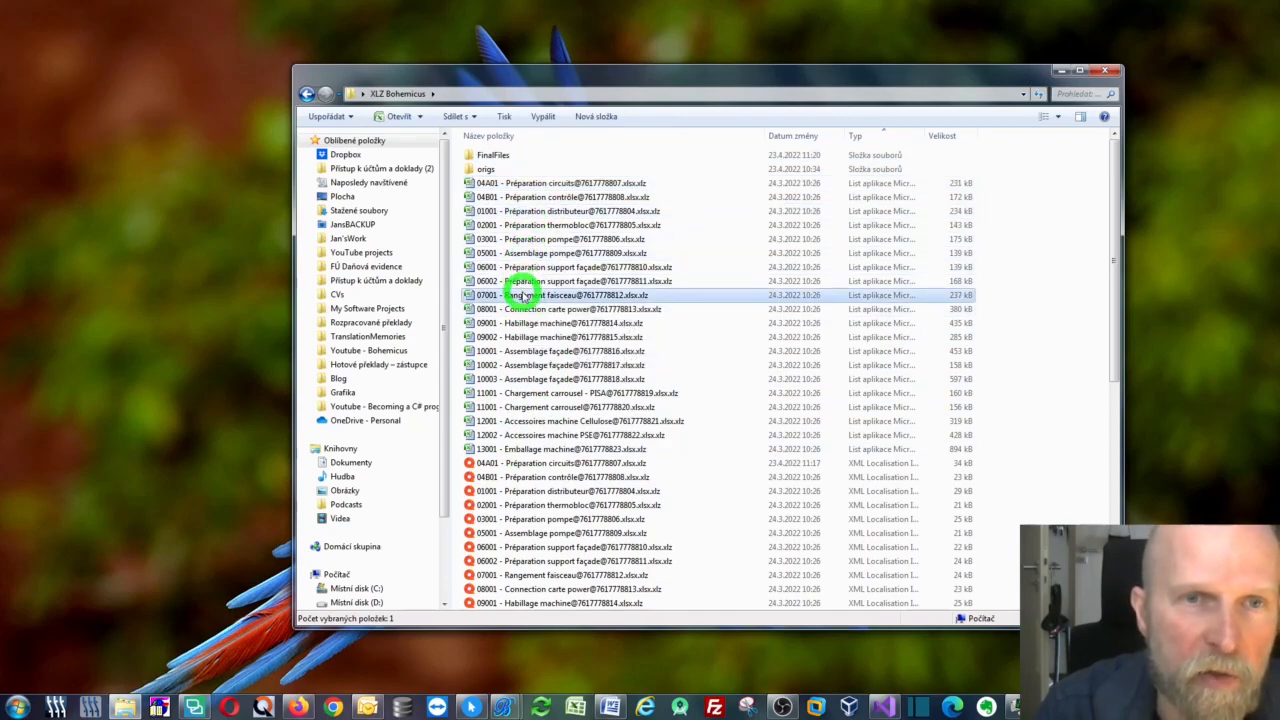
left_click(522, 323)
left_click(521, 351)
left_click(523, 379)
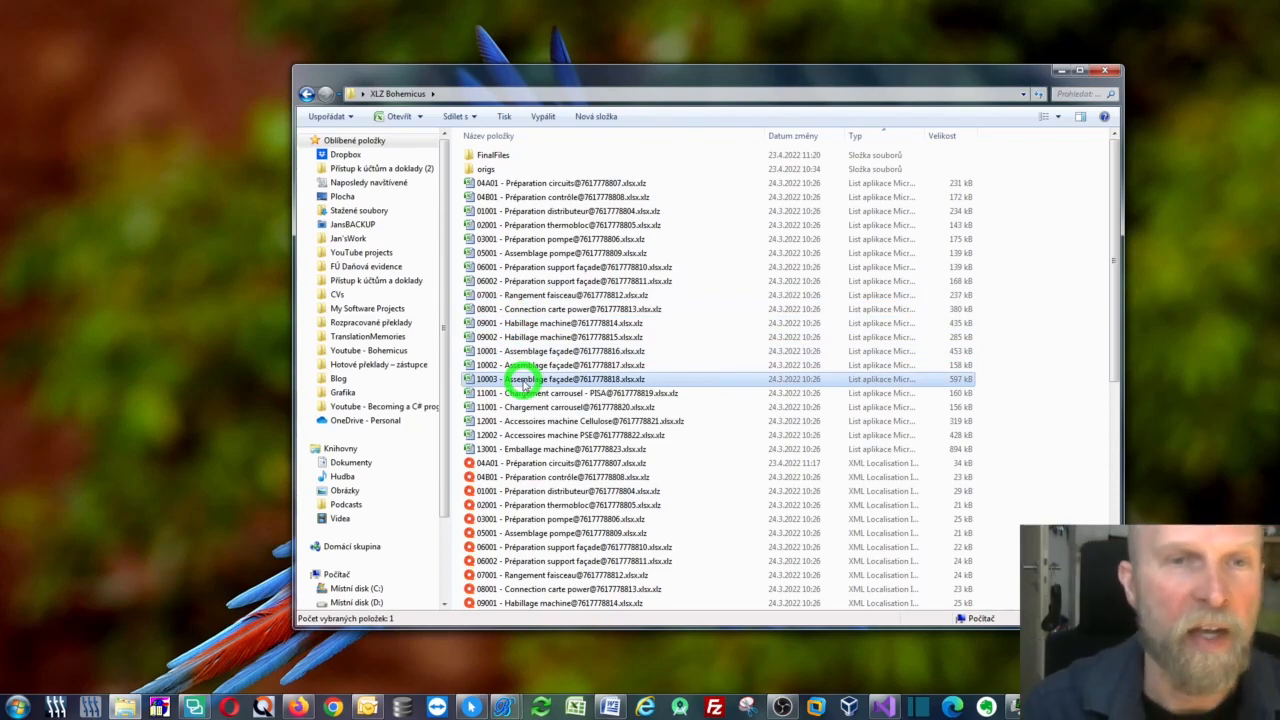
left_click(530, 421)
left_click(527, 407)
left_click(530, 393)
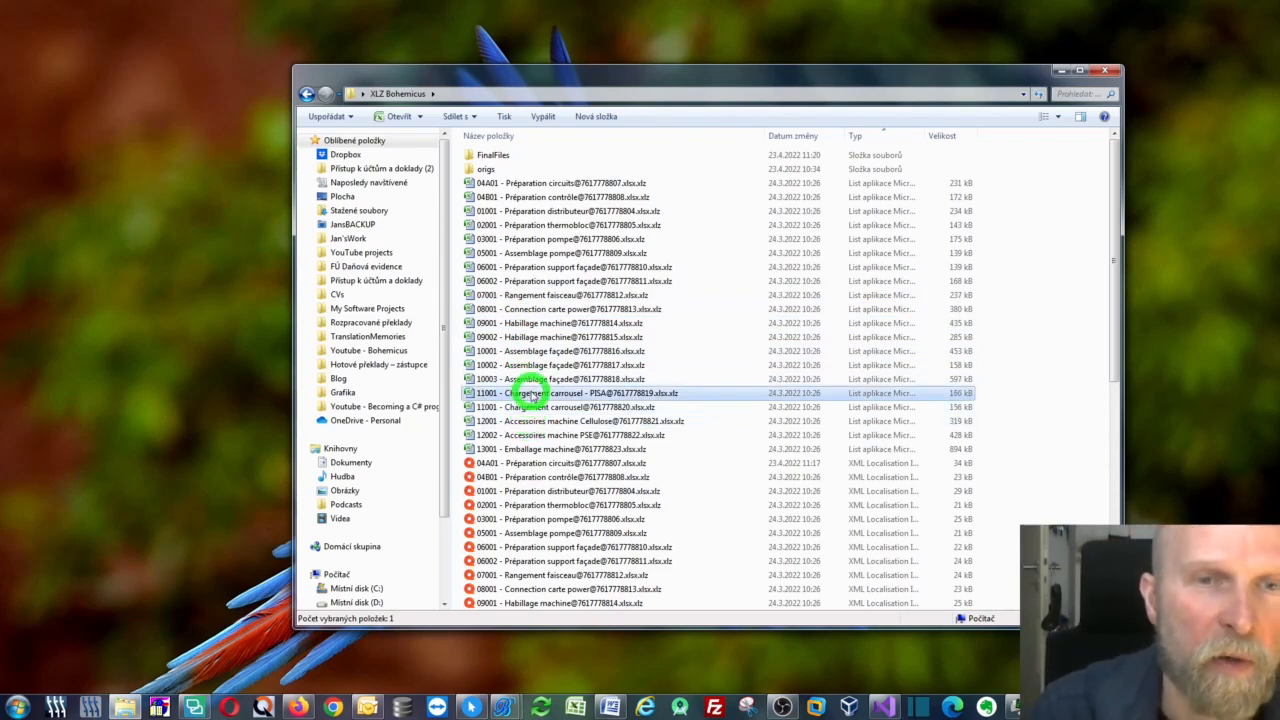
left_click(541, 184)
left_click(530, 224)
left_click(538, 267)
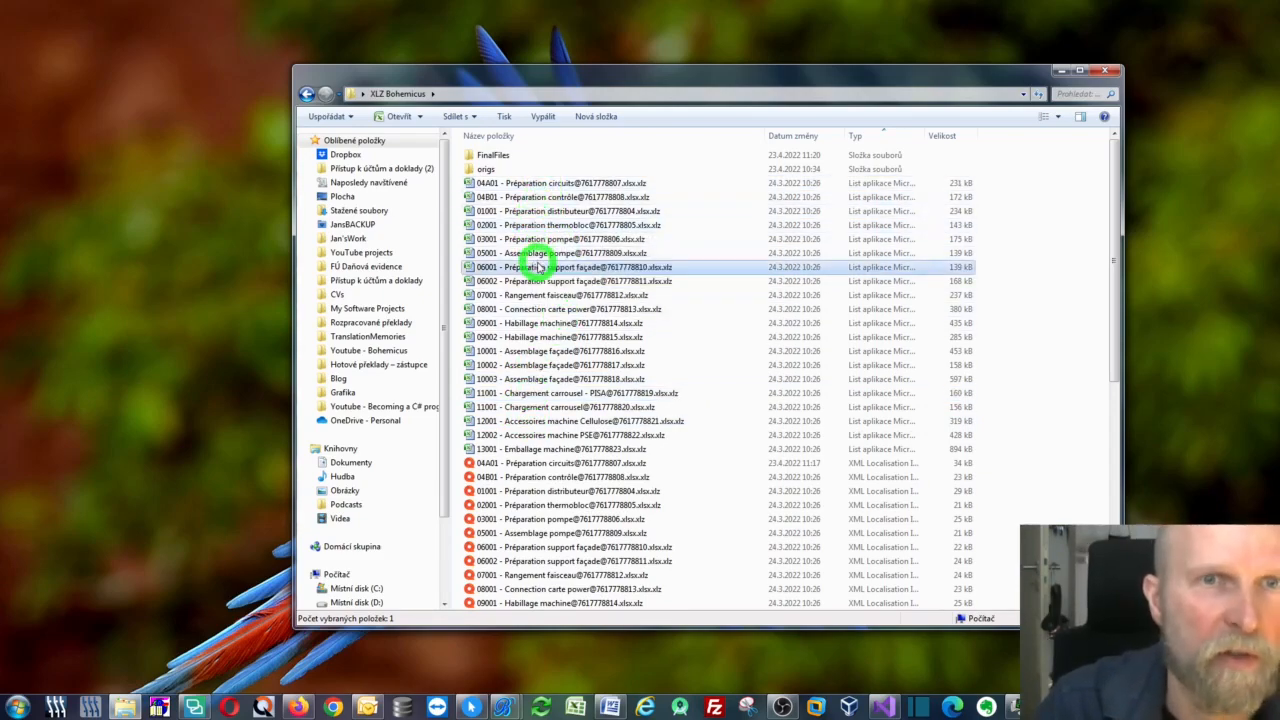